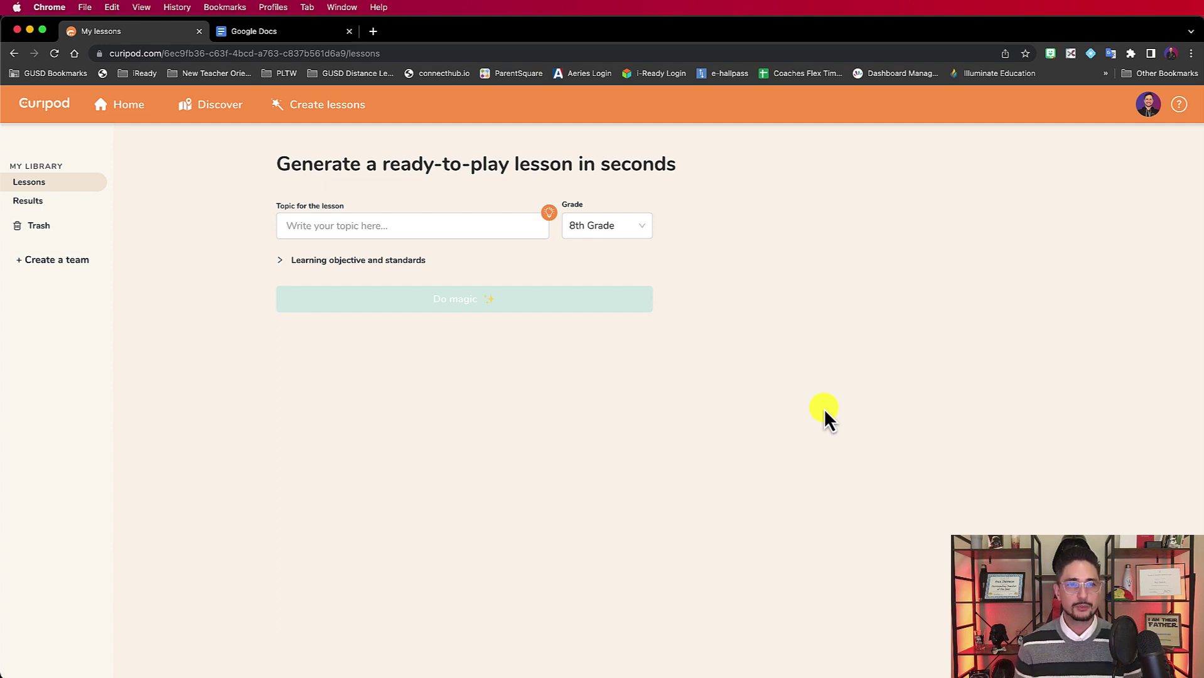
Step: Enter the topic 'Finding the slope of a line' and keep 8th Grade as the grade level
click(442, 226)
text(Finding the slope of a line)
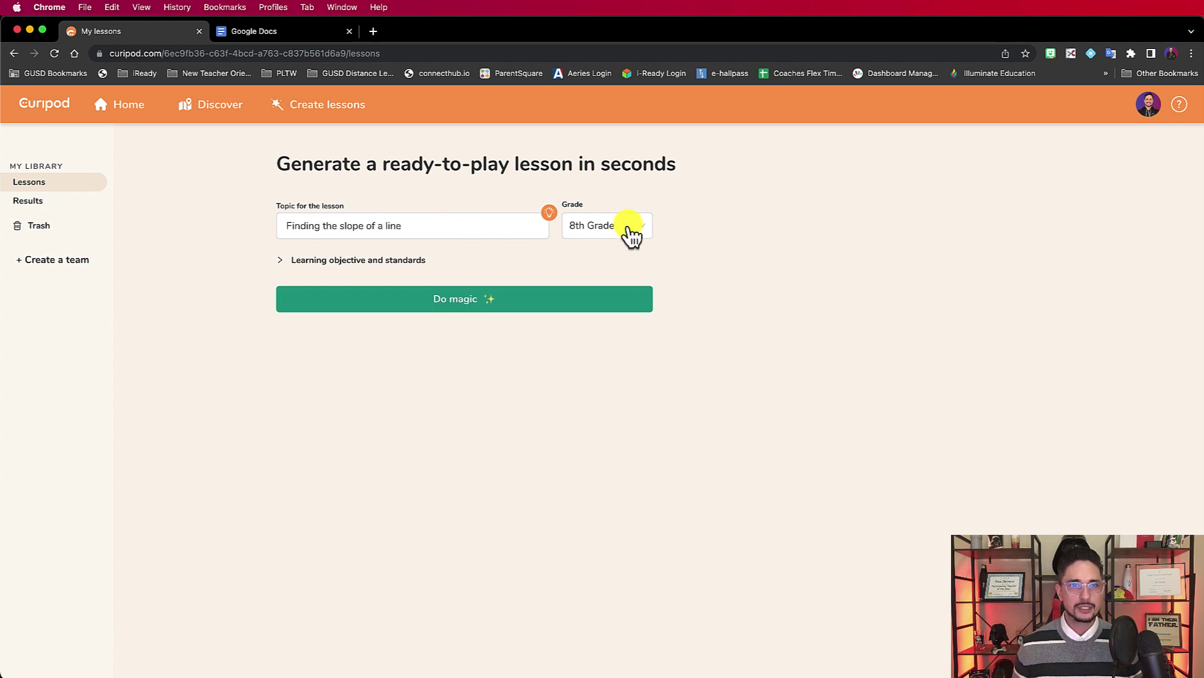
click(631, 236)
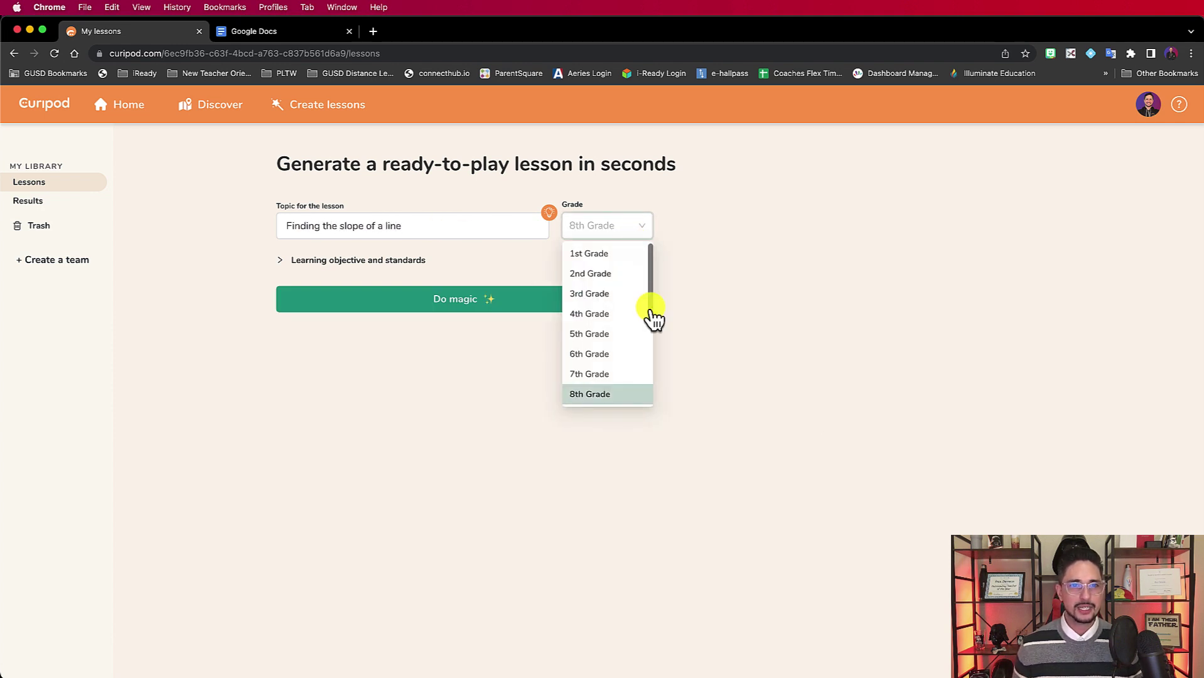
click(607, 396)
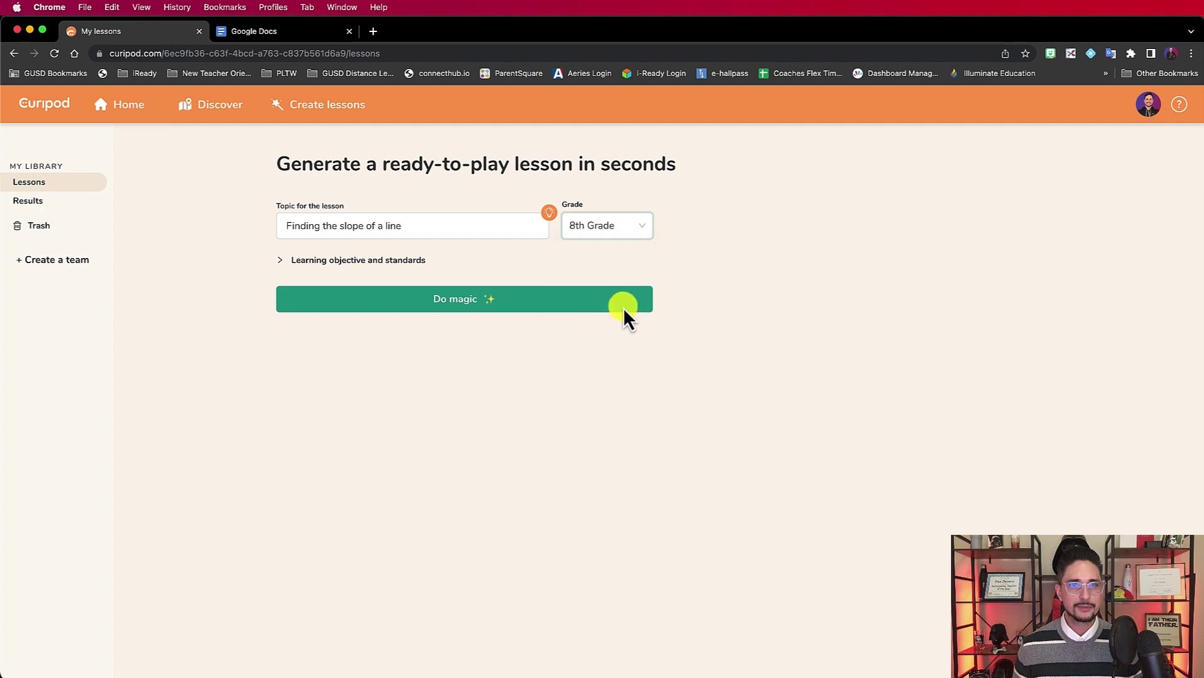
Step: Add the objective 'Students will be able to identify and calculate the slope of a line.'
click(279, 260)
click(368, 301)
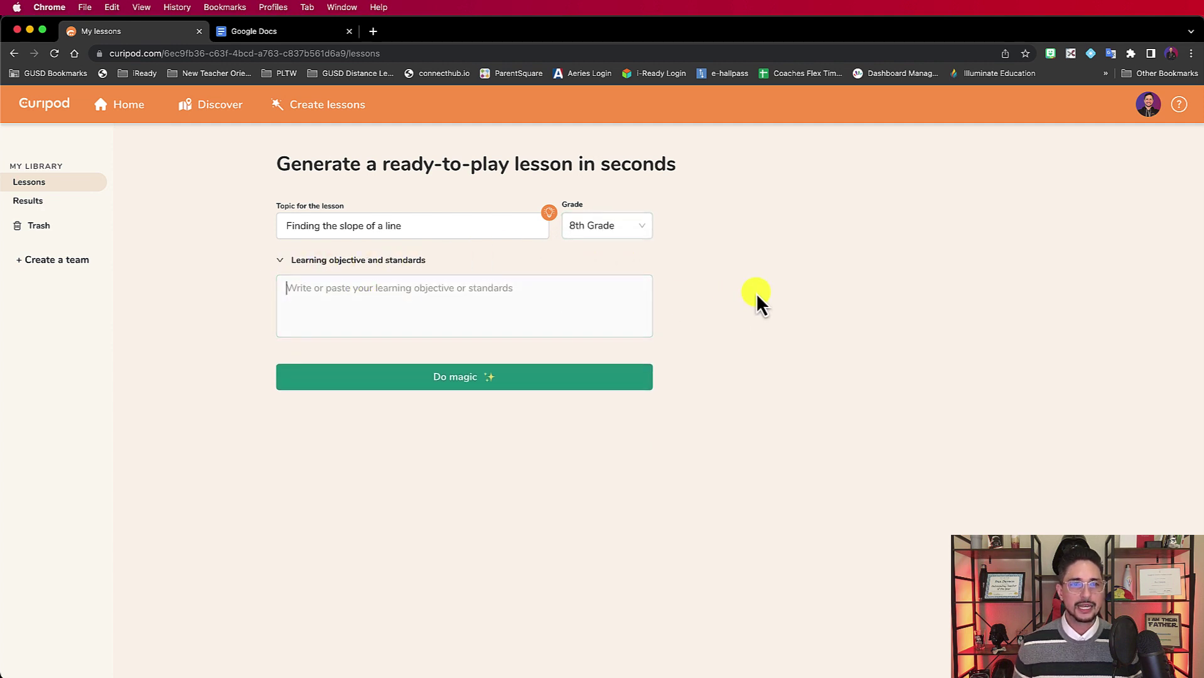
text(S)
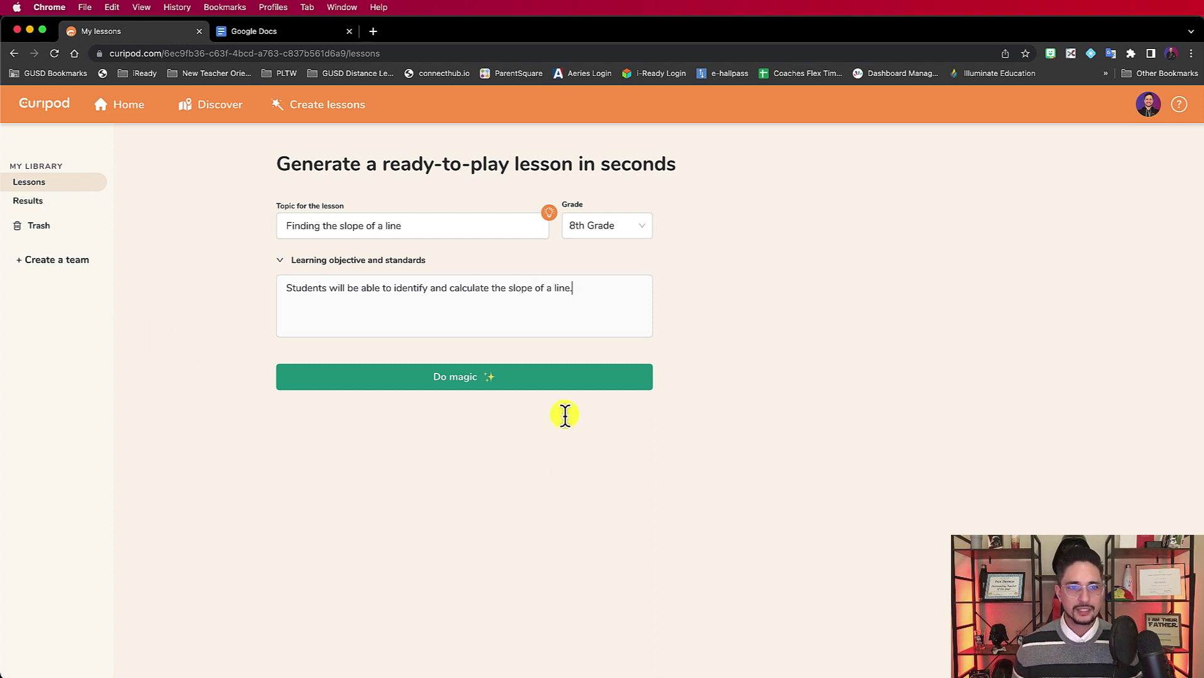
Step: Generate the slope lesson with Do magic, dismiss the new lesson designer announcement, and scan the slides
click(501, 381)
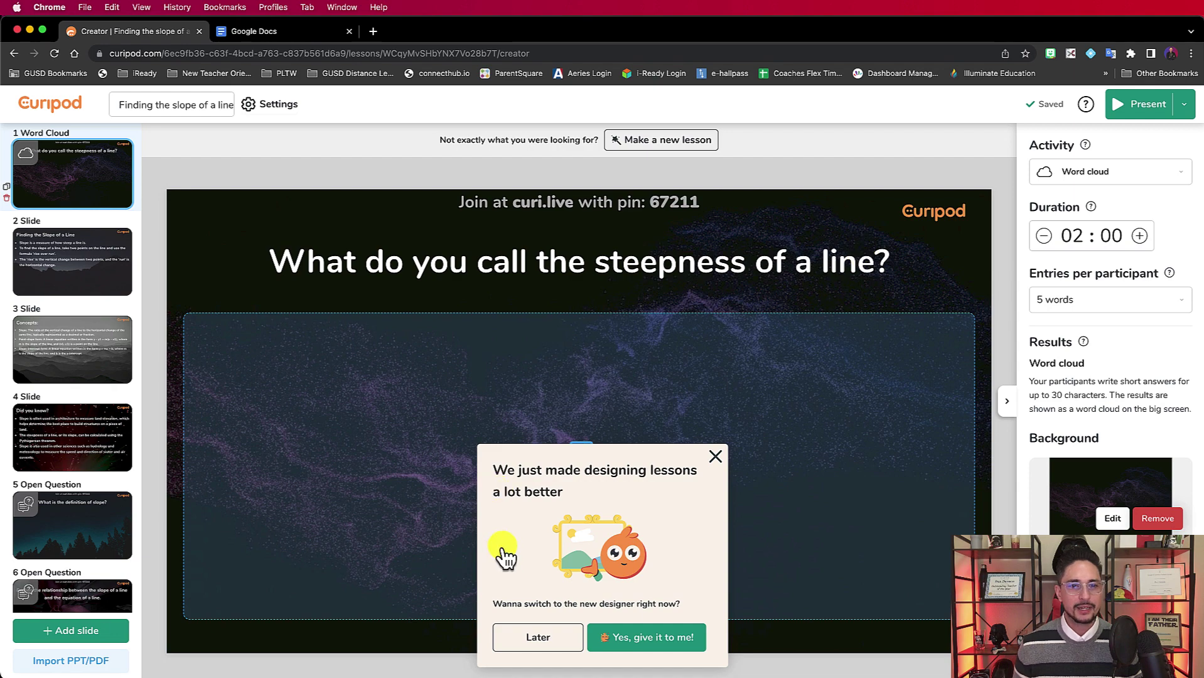
click(714, 457)
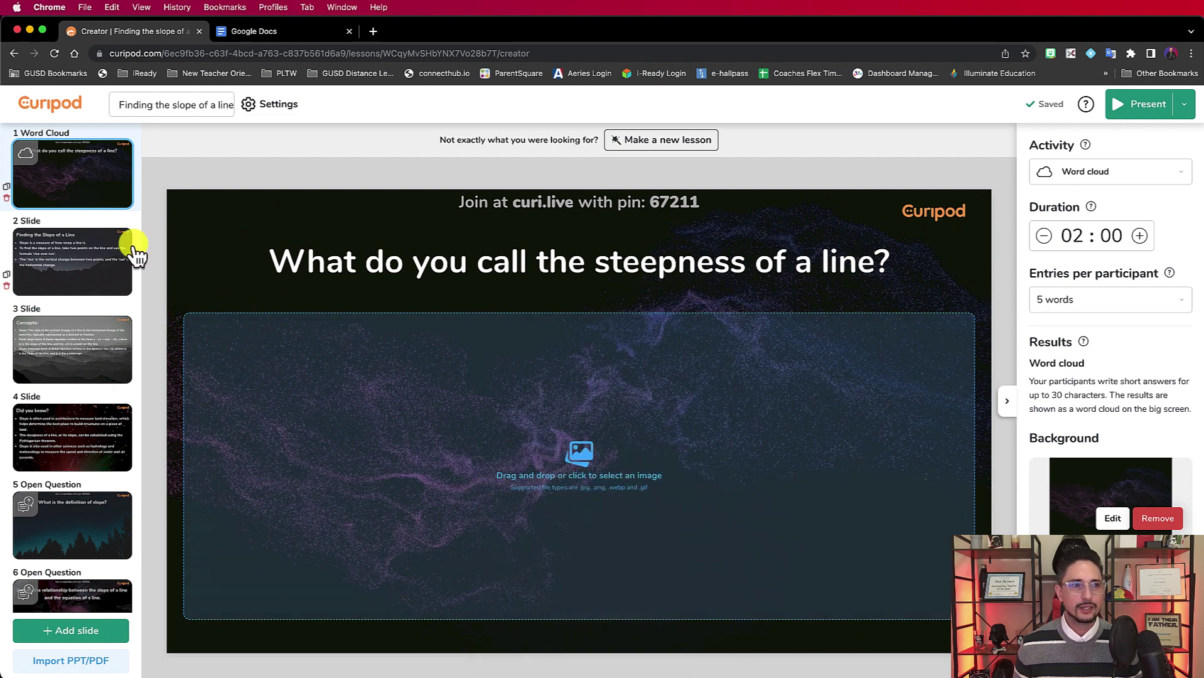
scroll(80, 337, down, 12)
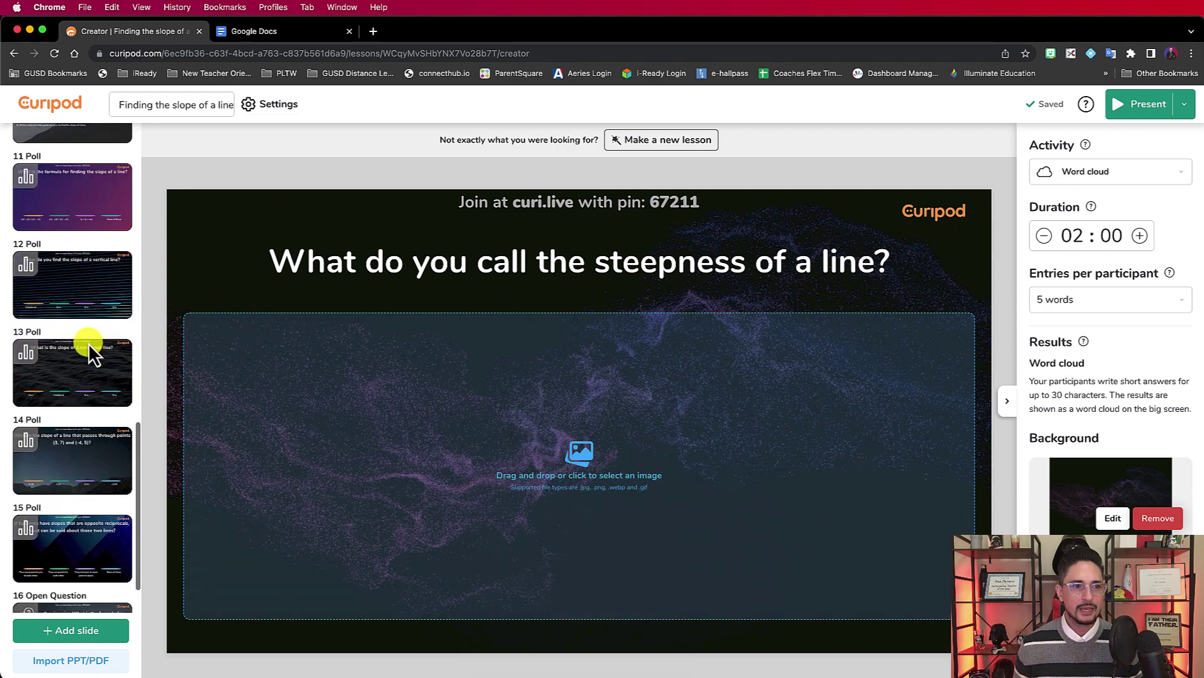
scroll(84, 569, up, 12)
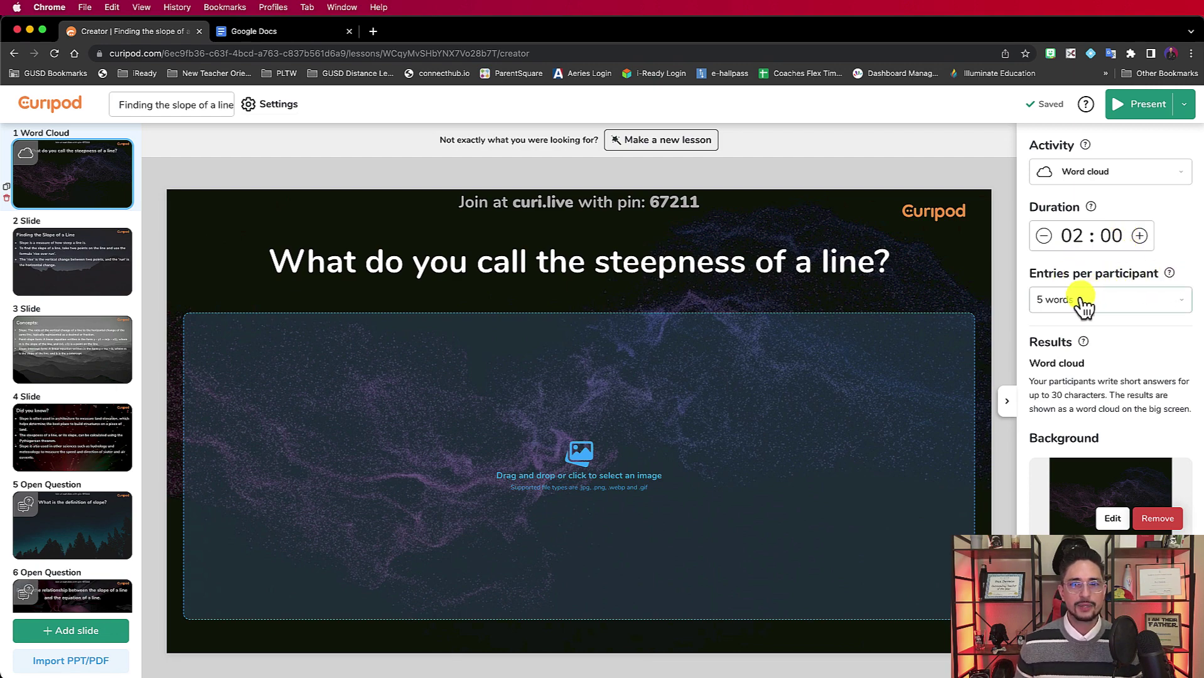
Step: Keep the word cloud at 5 words per participant and set background brightness to about 0.14
click(1057, 304)
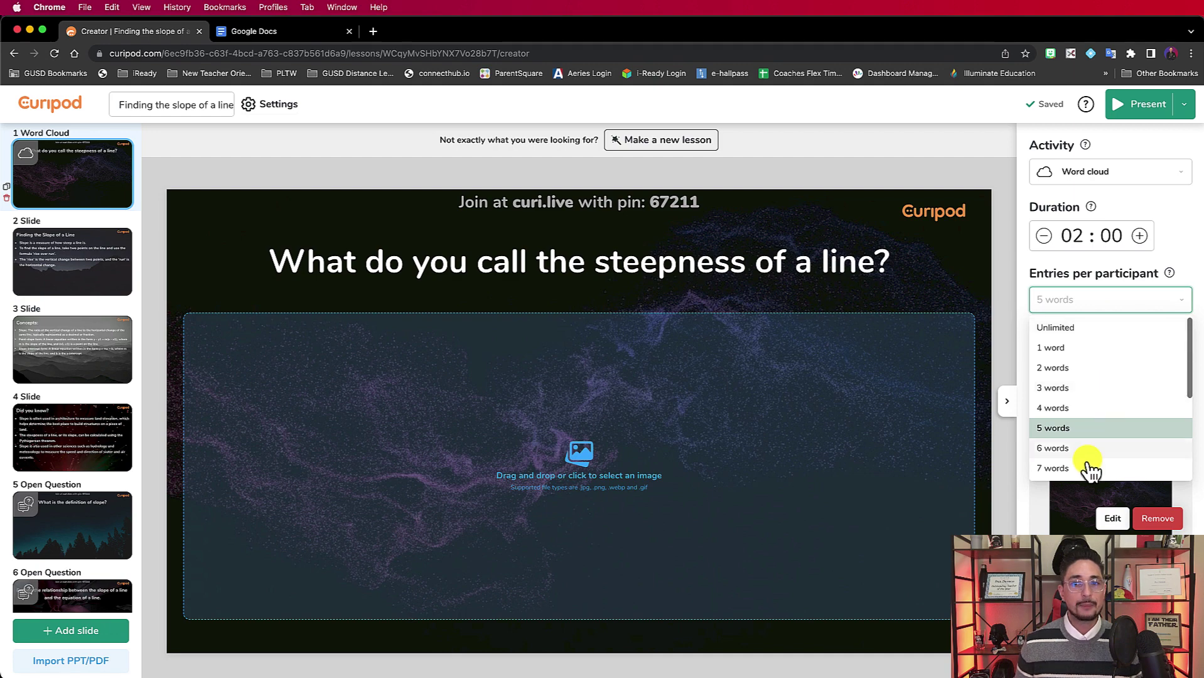
click(1179, 260)
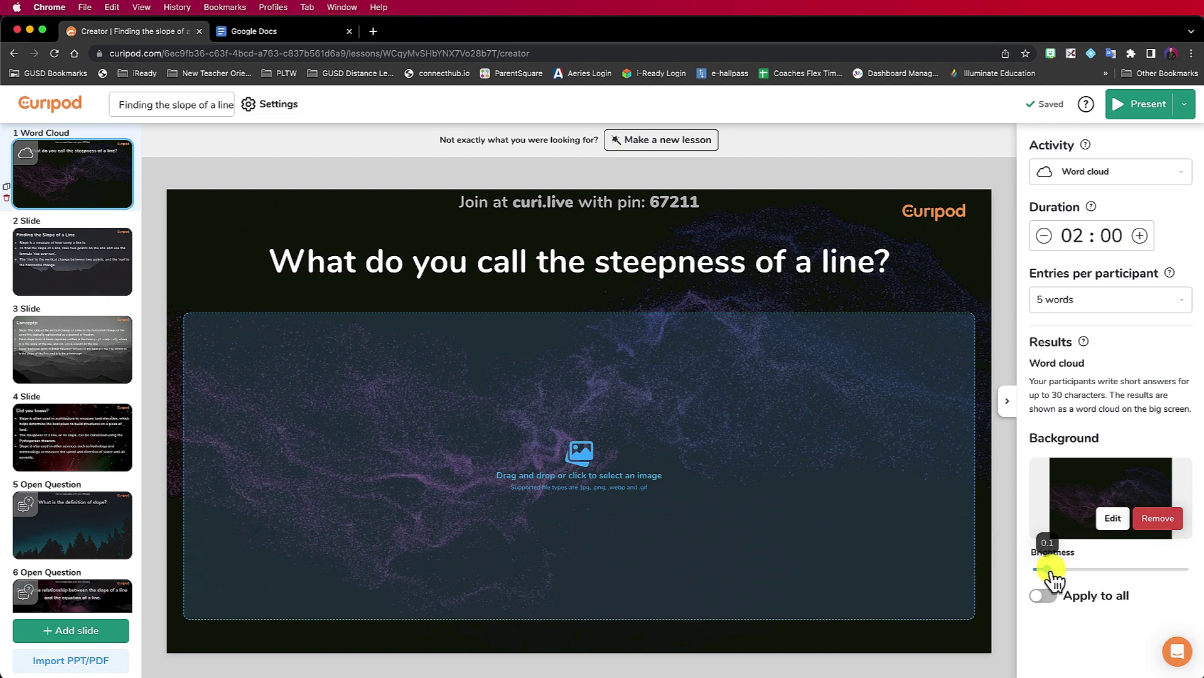
mouse_move(1053, 577)
mouse_down()
mouse_move(1164, 574)
mouse_move(1043, 573)
mouse_move(1185, 573)
mouse_move(1042, 573)
mouse_move(1180, 586)
mouse_move(1043, 584)
mouse_up()
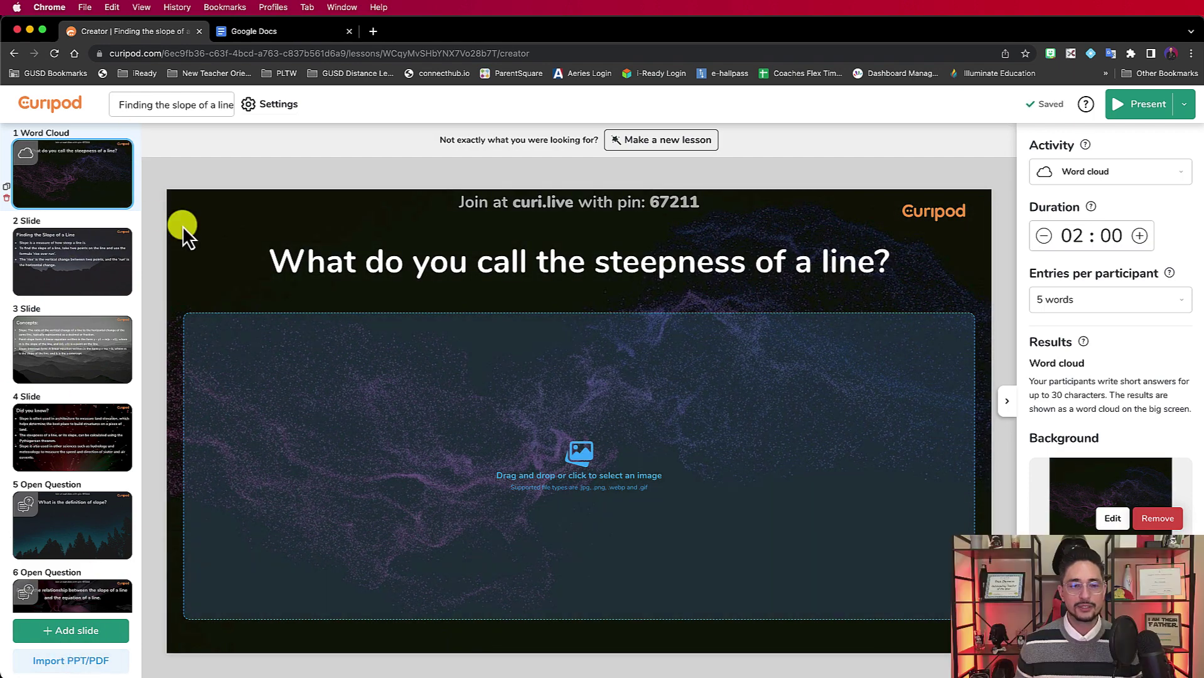
Step: Review the title, Concepts and Did you know? slides, then open slide 5's definition-of-slope question
click(82, 281)
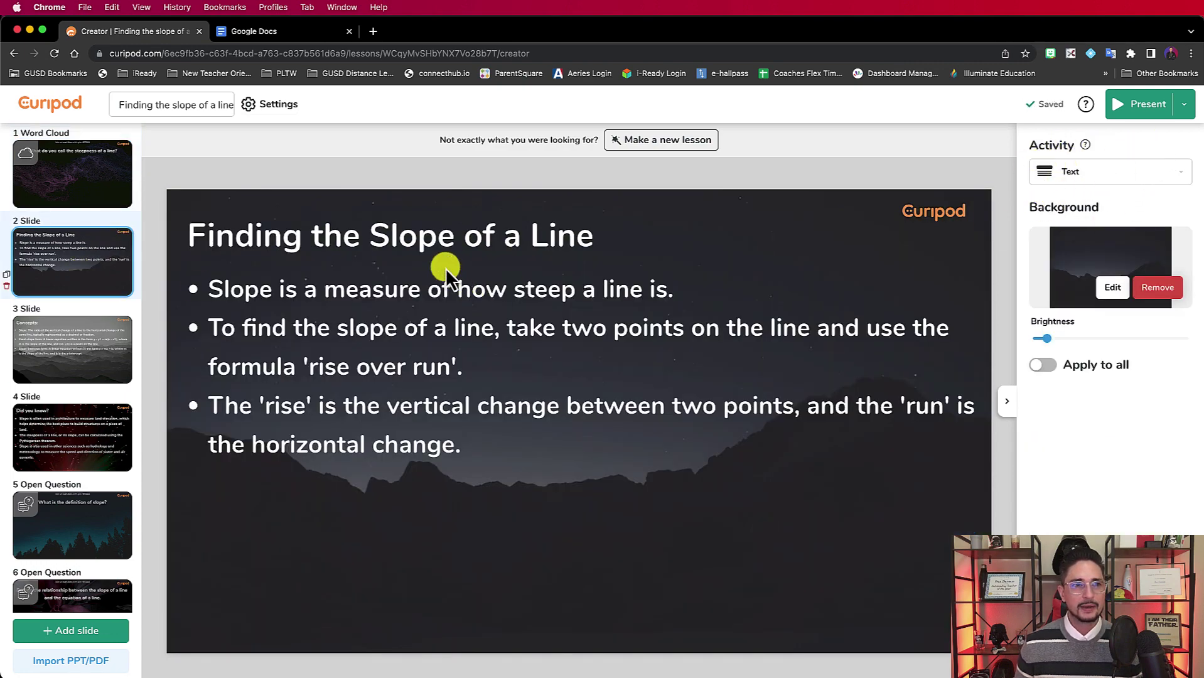
click(99, 349)
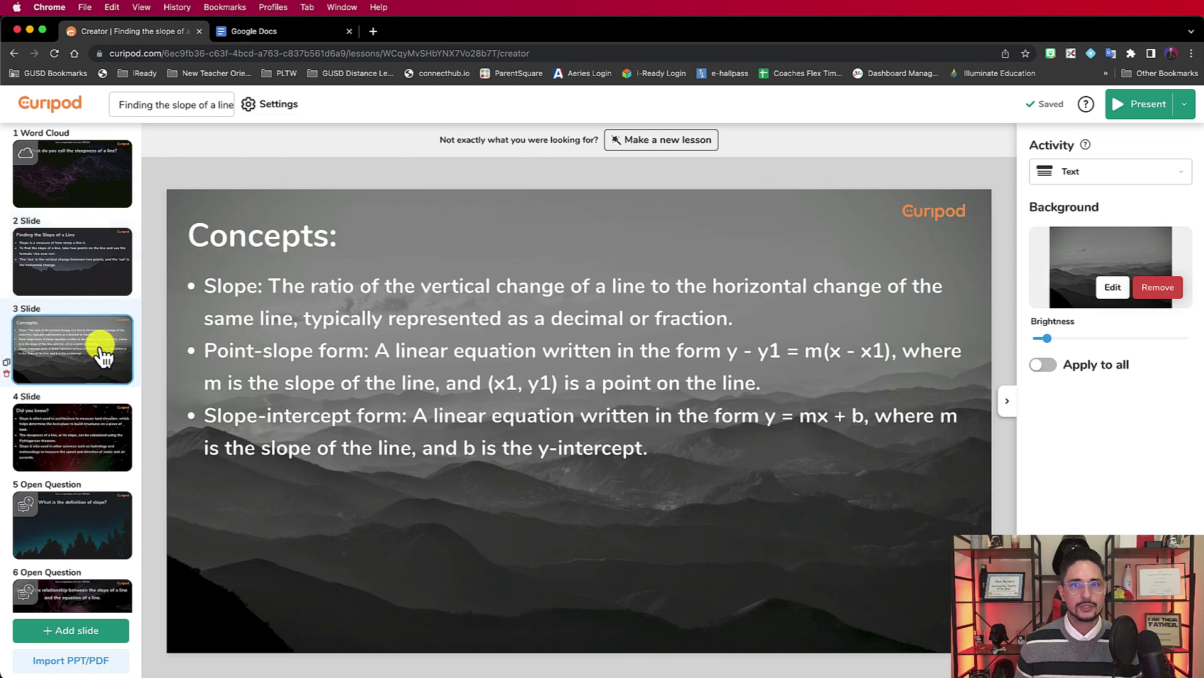
click(71, 447)
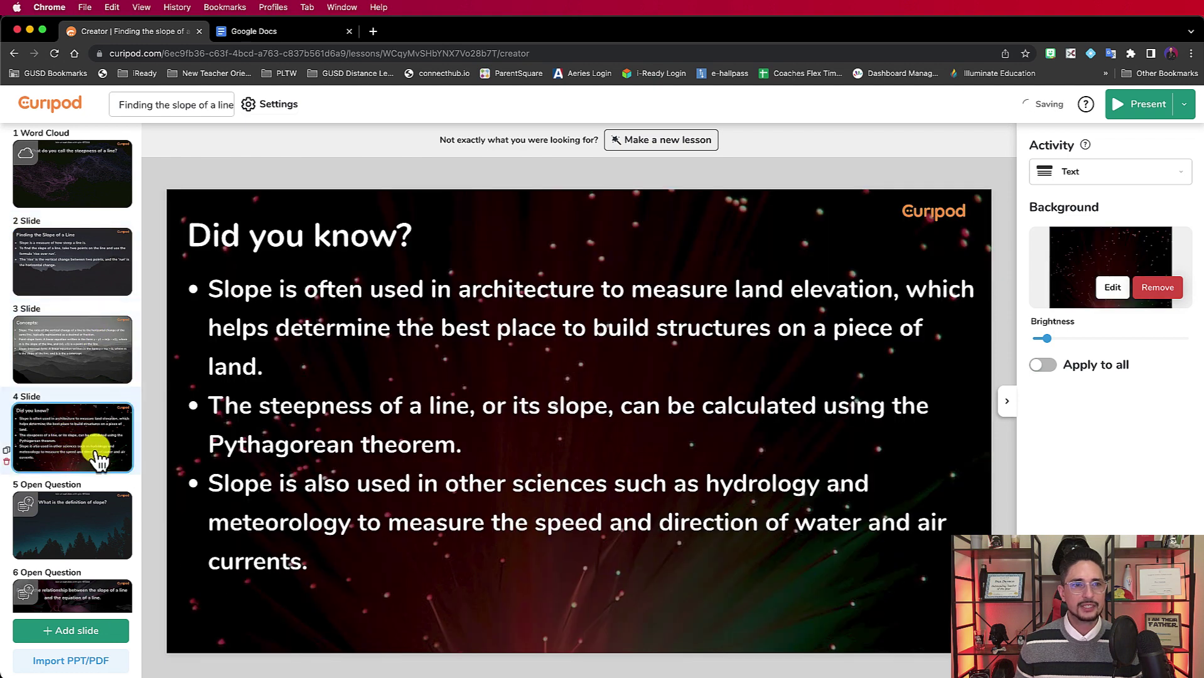
click(55, 355)
click(99, 533)
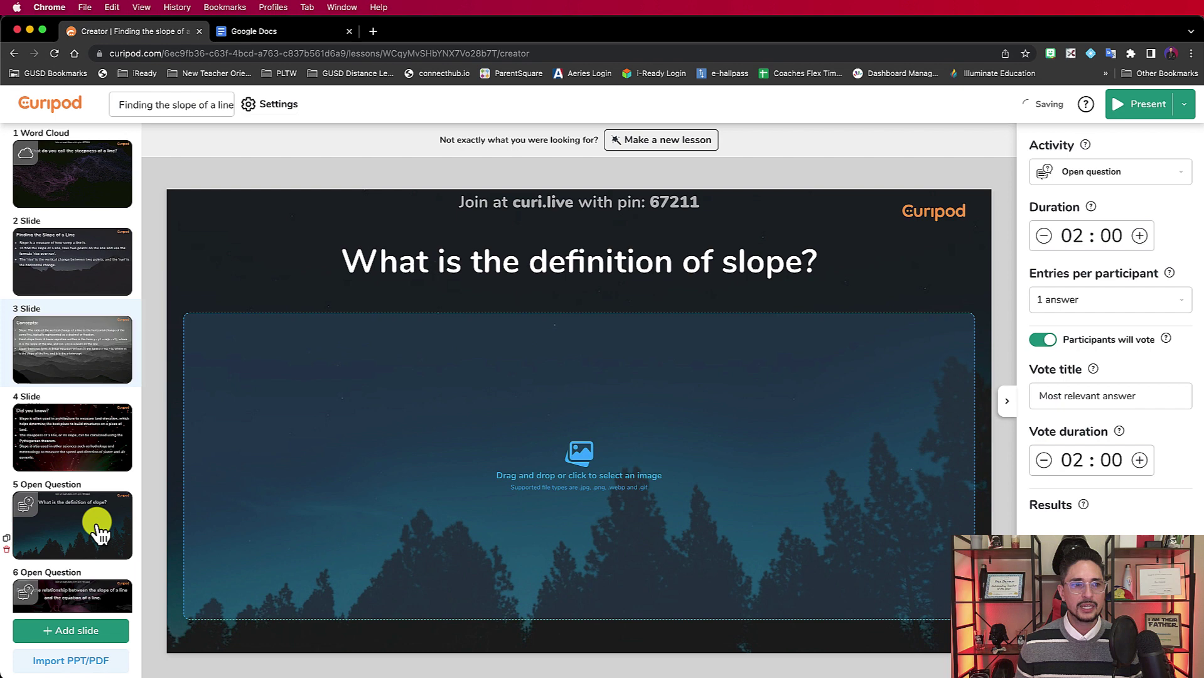
scroll(81, 511, down, 3)
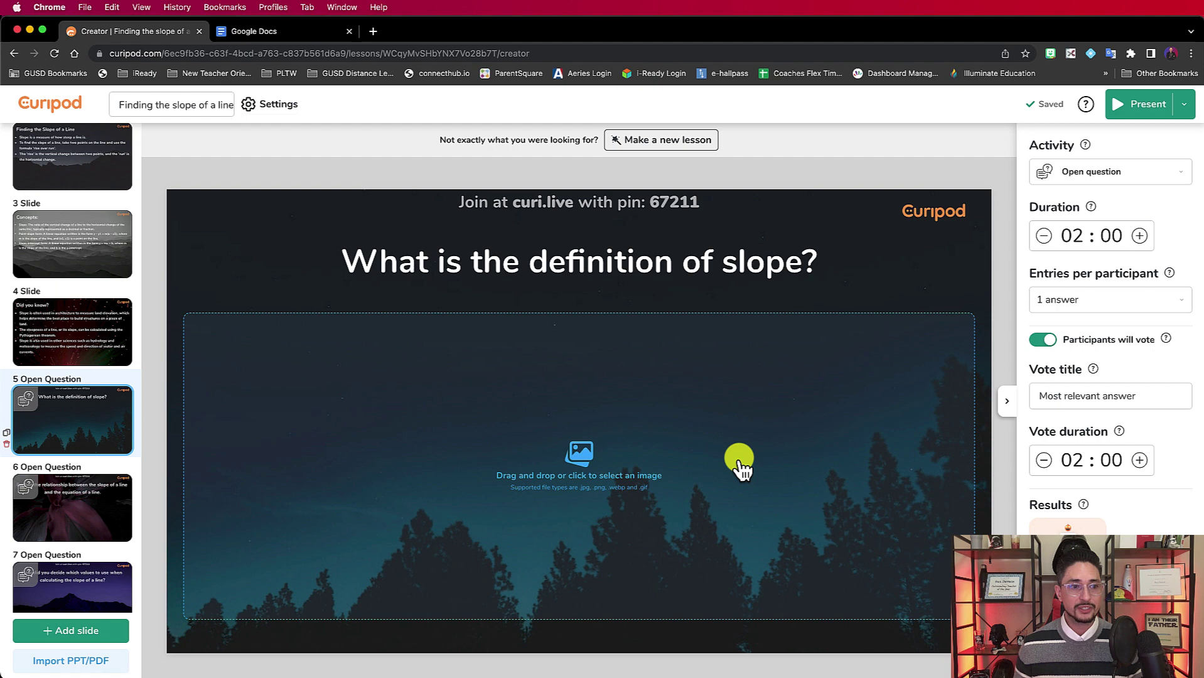
scroll(116, 523, down, 5)
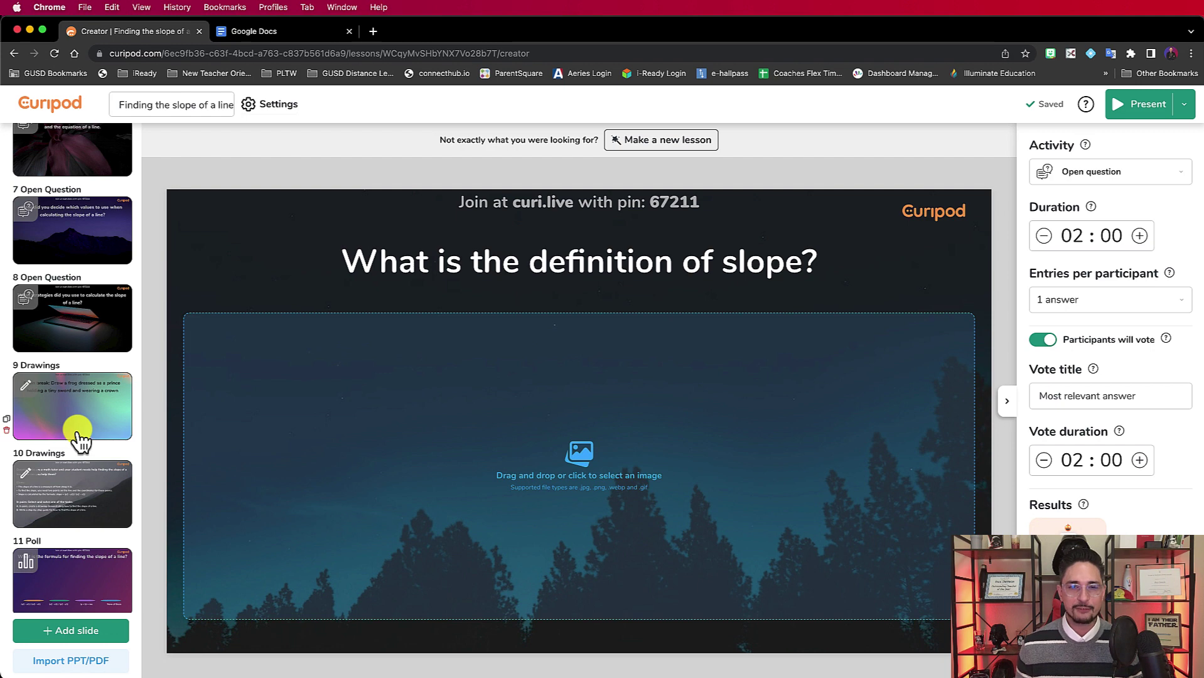
Step: Open slide 9's frog-prince drawing brain break after briefly checking slide 8's strategies question
click(50, 411)
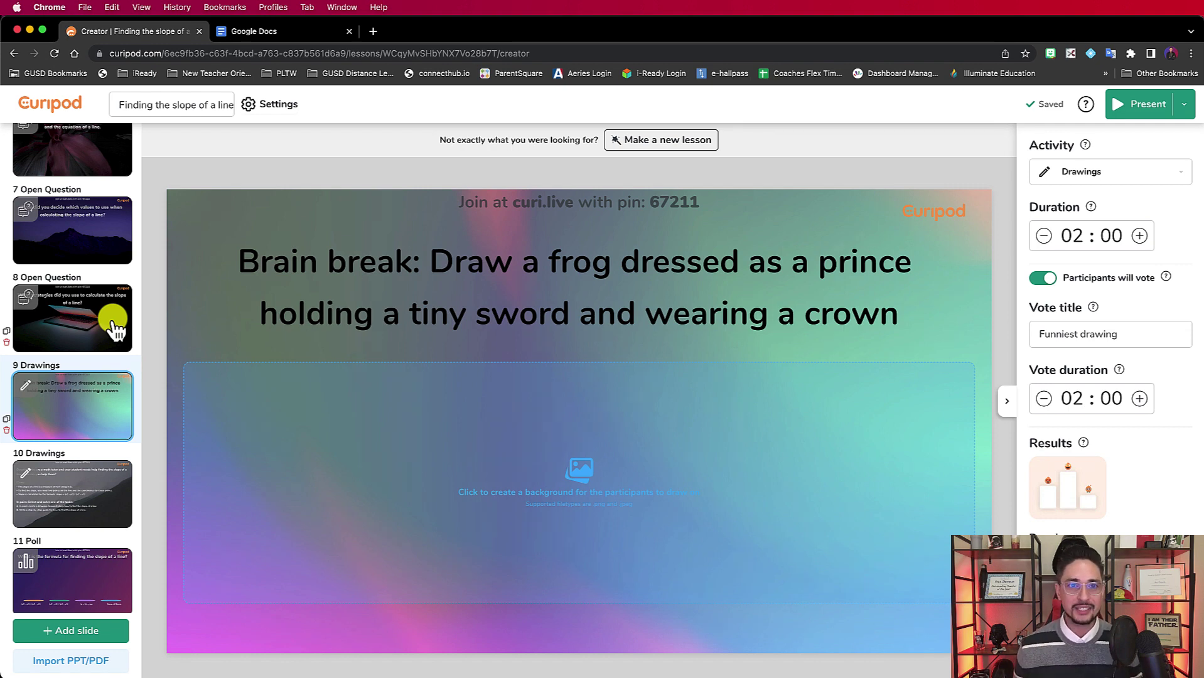
click(115, 328)
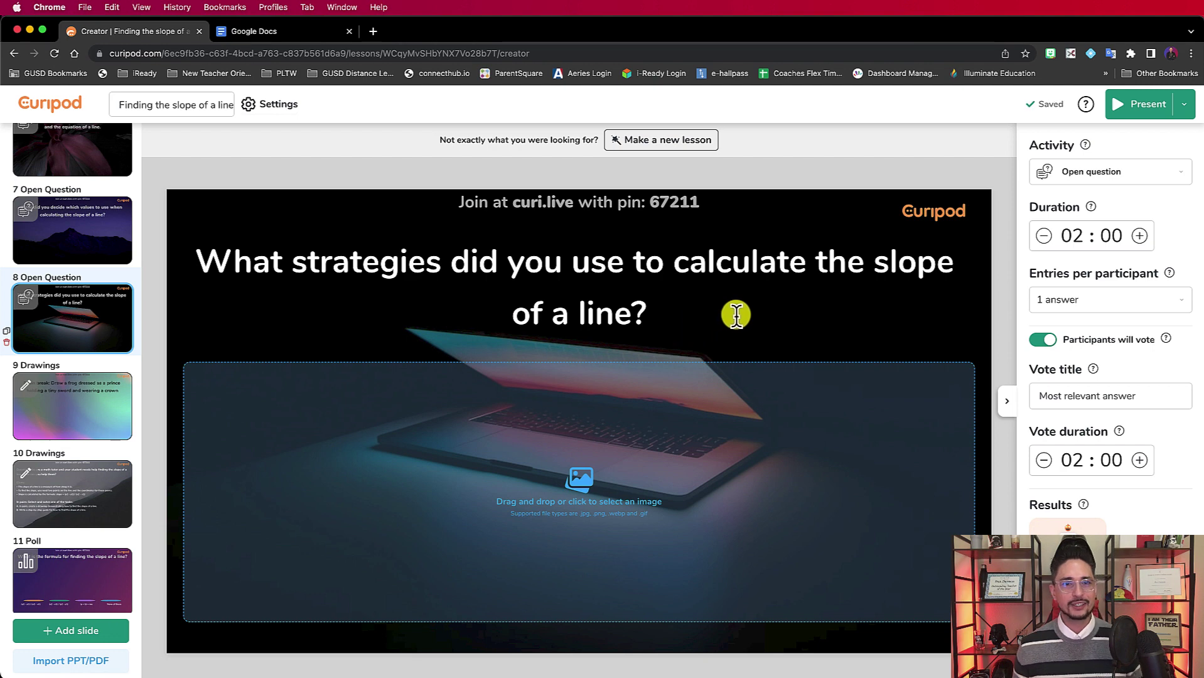
click(97, 419)
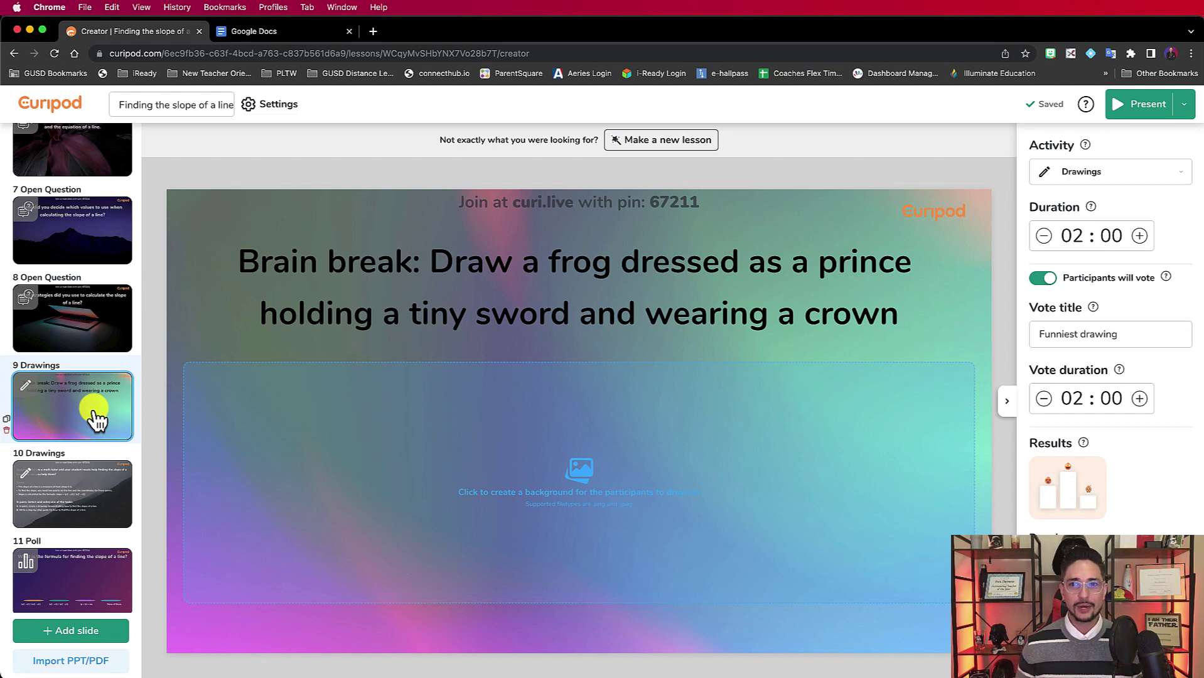
scroll(97, 419, down, 3)
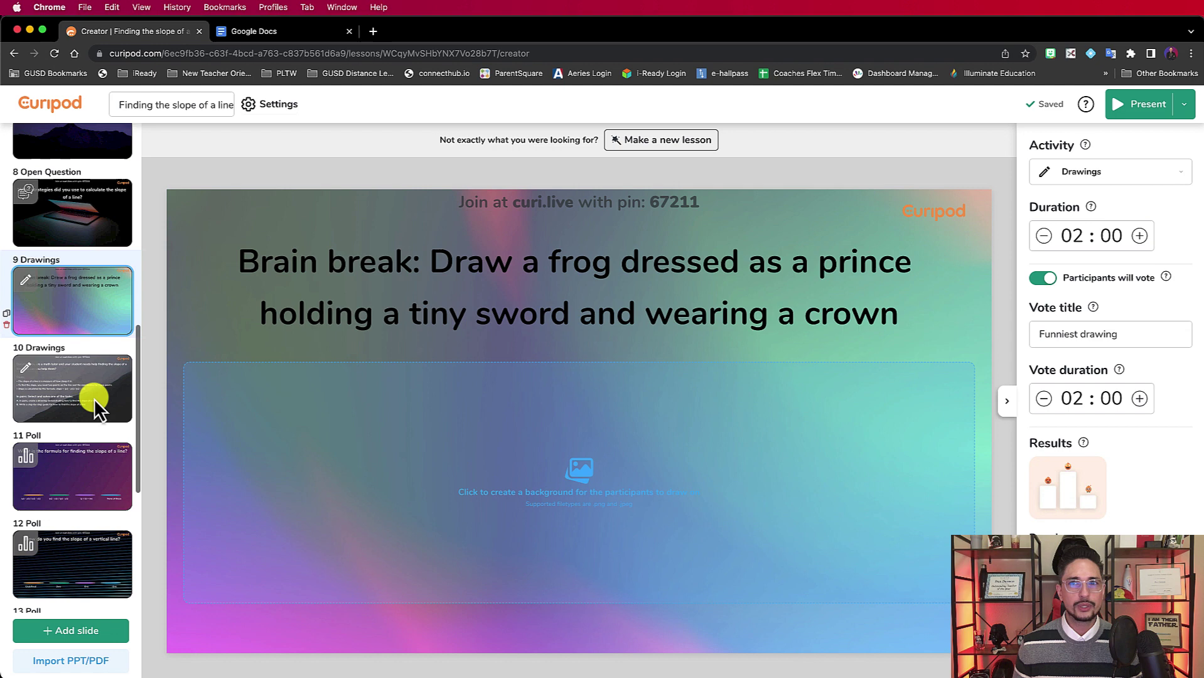
scroll(93, 398, up, 10)
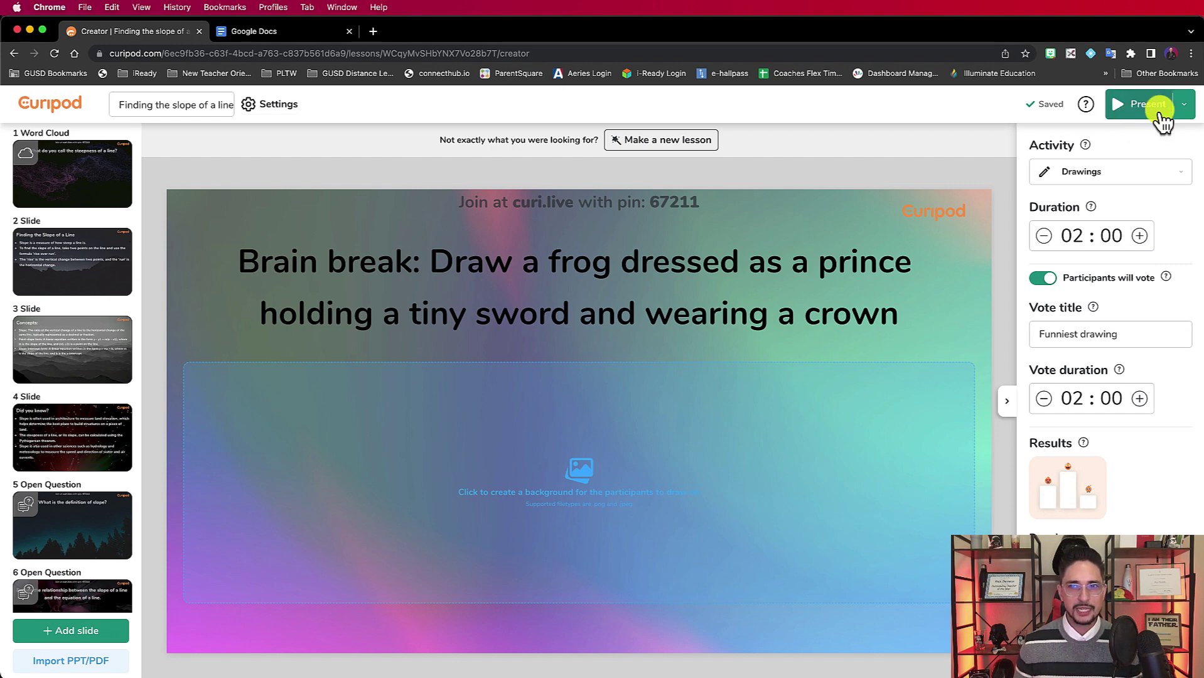
Step: Show the Present menu's options for presenting or previewing the lesson
click(1184, 104)
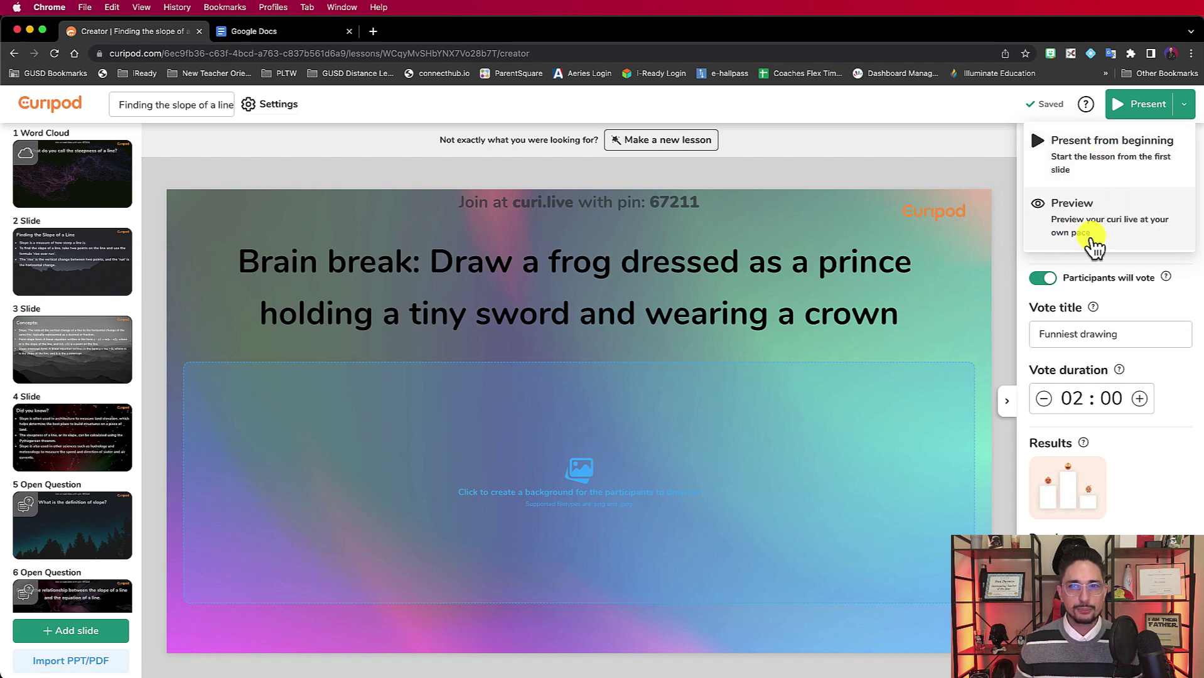
Step: Start a lesson preview and join it on the simulated phone using the session PIN
click(1140, 245)
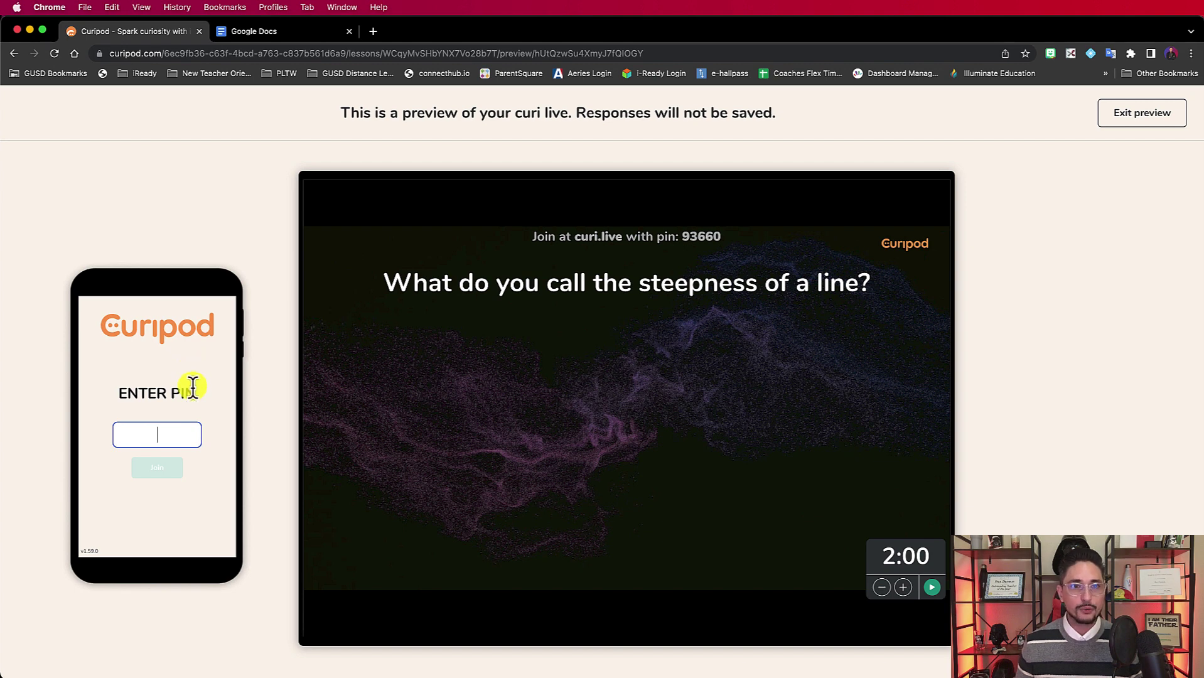
mouse_move(752, 241)
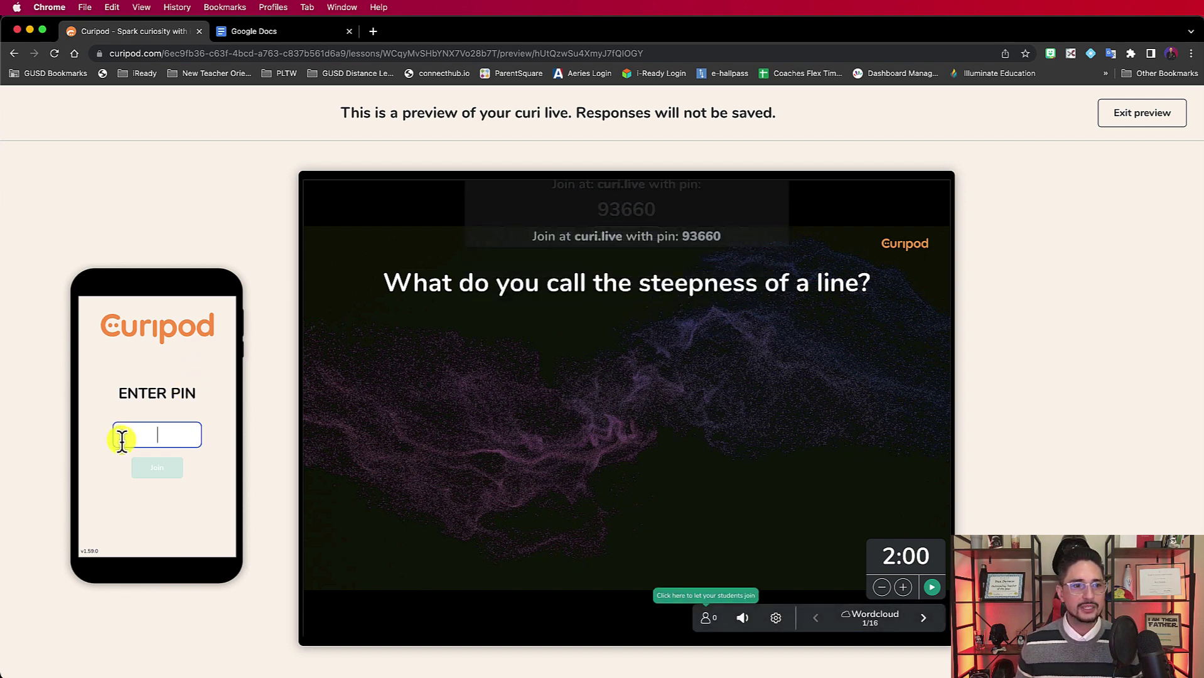
text(93660)
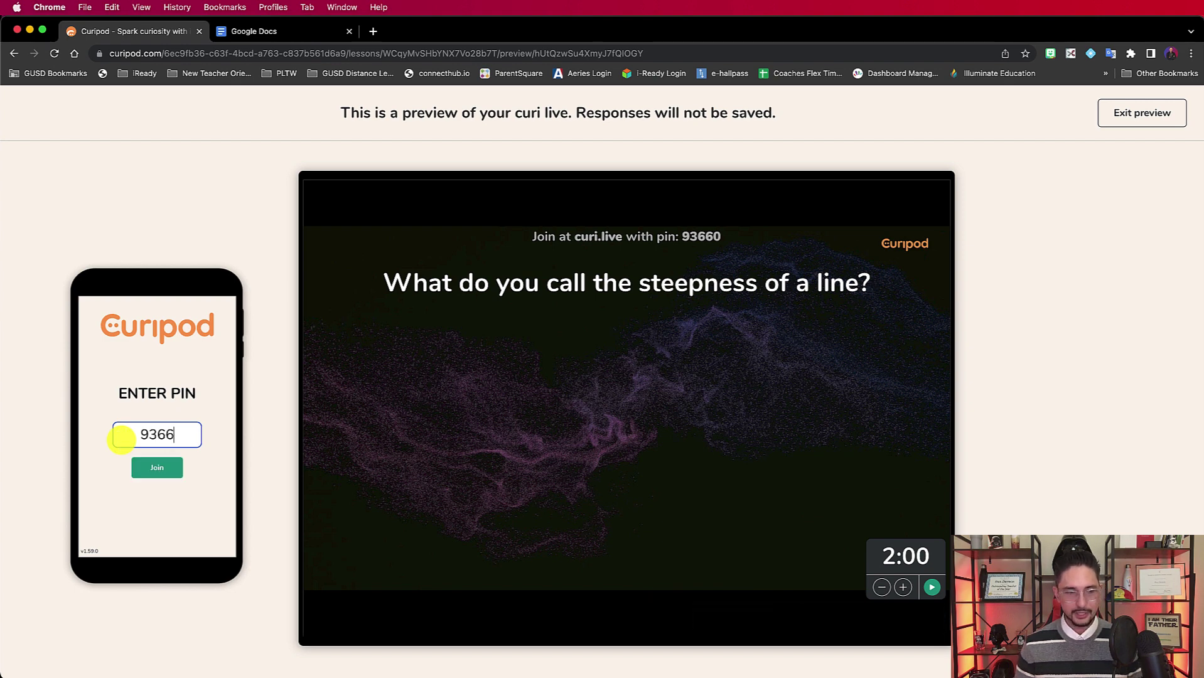
click(157, 469)
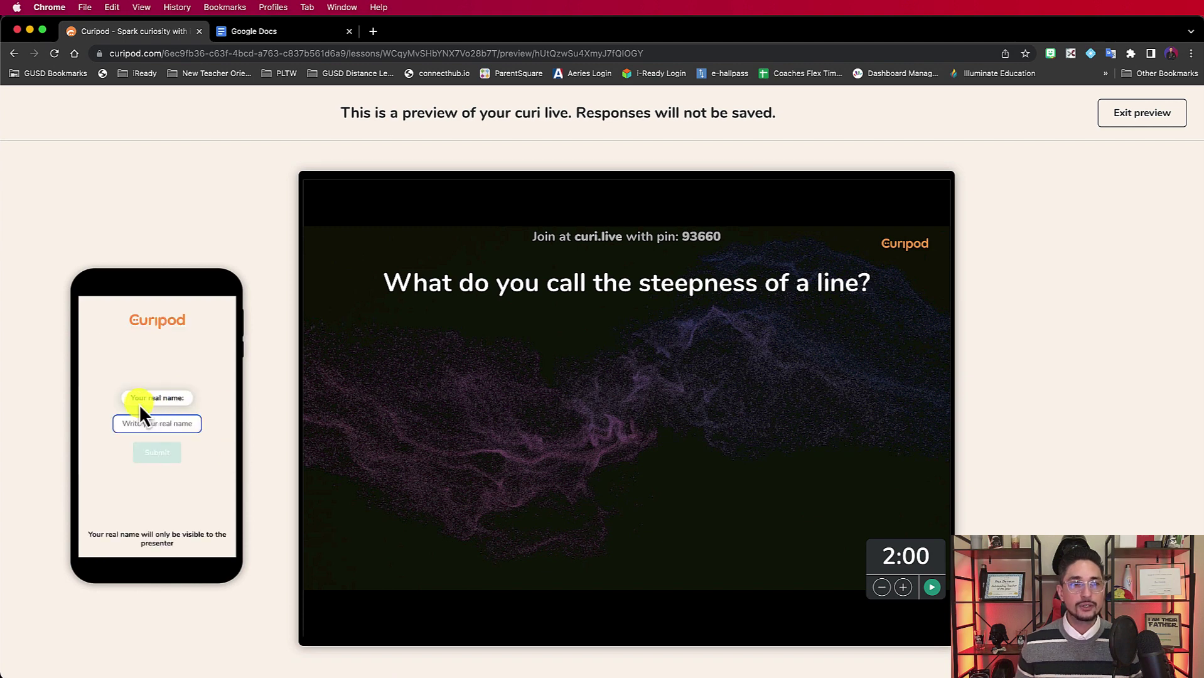
Step: Submit the preview student's real name, then shorten the word-cloud answer timer to 1:30
text(Paul)
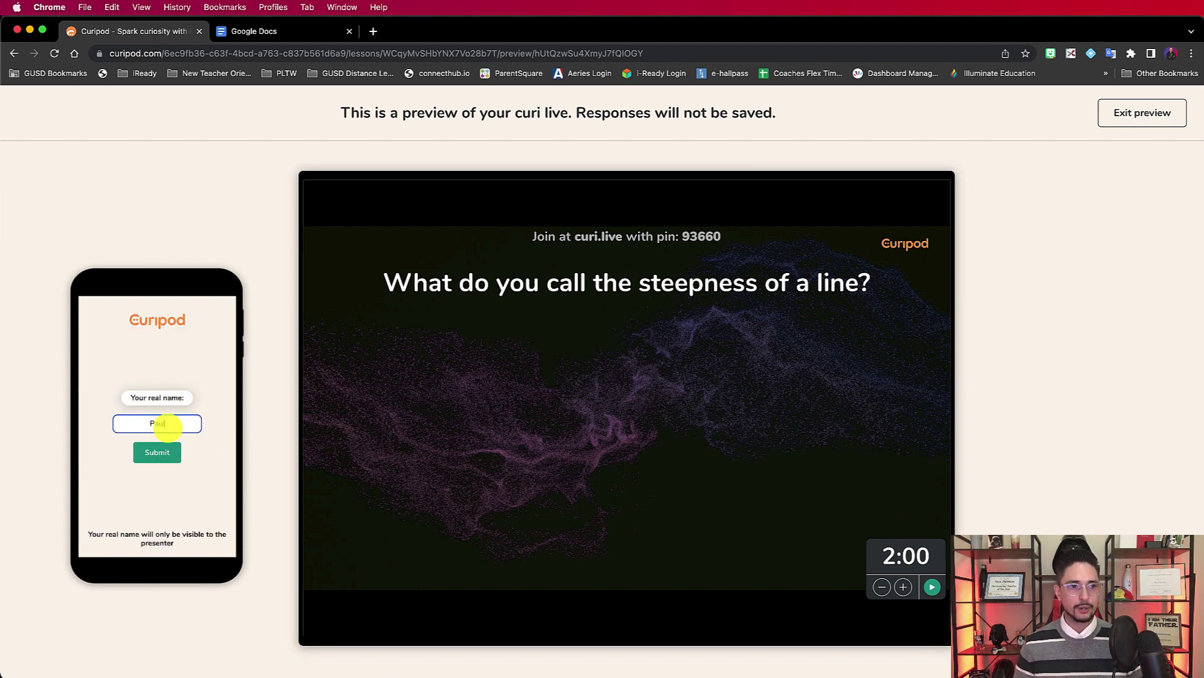
click(159, 454)
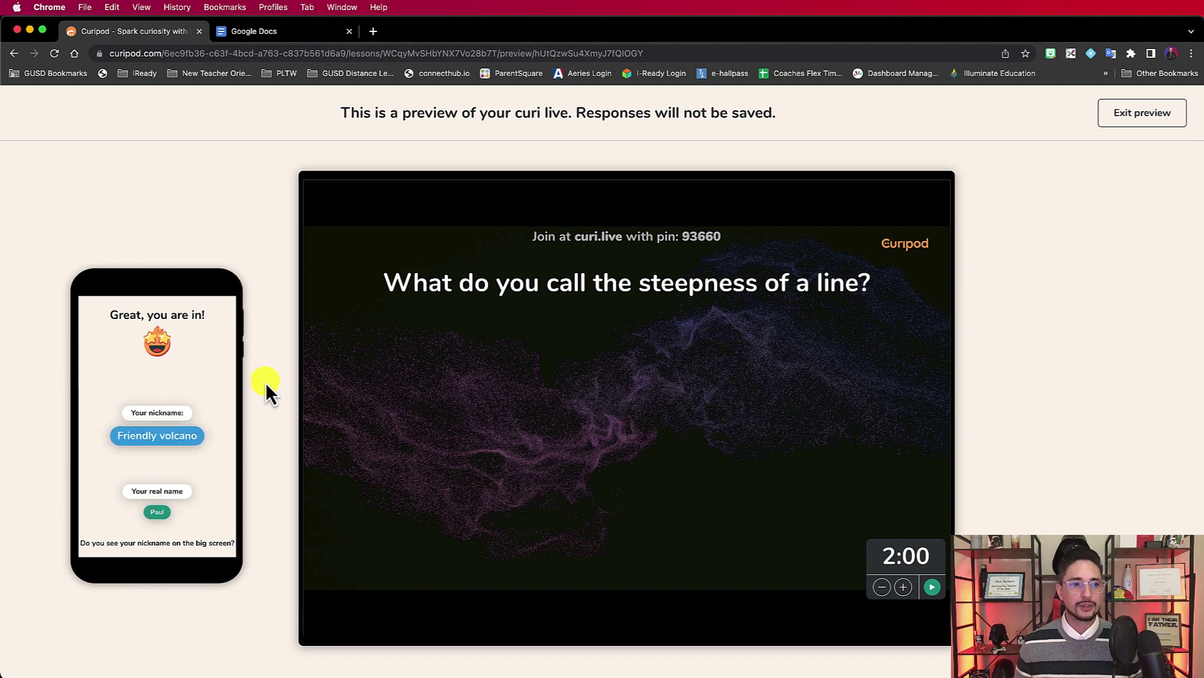
mouse_move(692, 334)
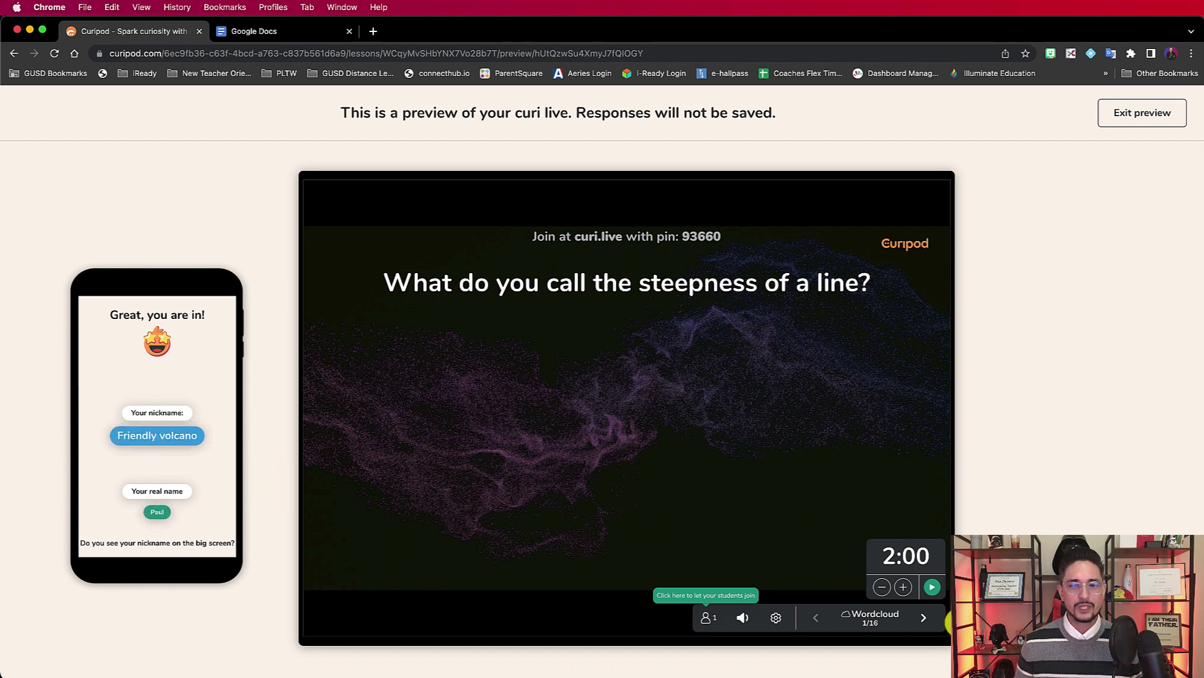
click(881, 588)
Step: Adjust the word-cloud answer timer until it reads 2:00
click(881, 589)
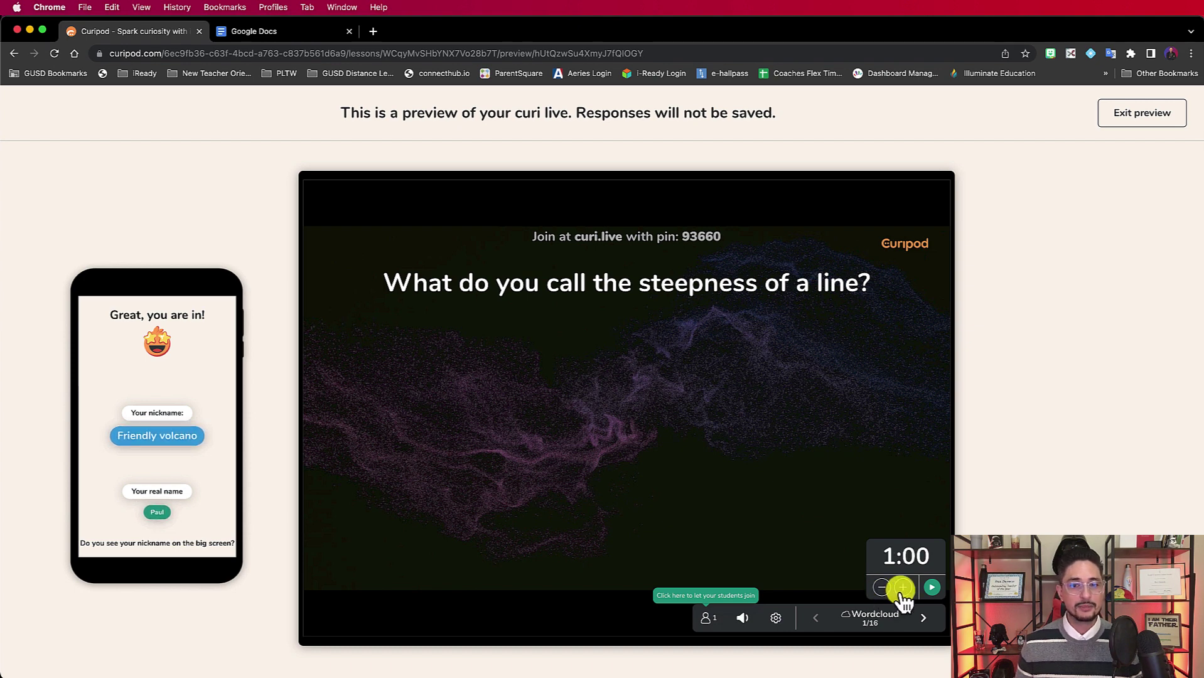
click(903, 588)
click(903, 588)
click(903, 588)
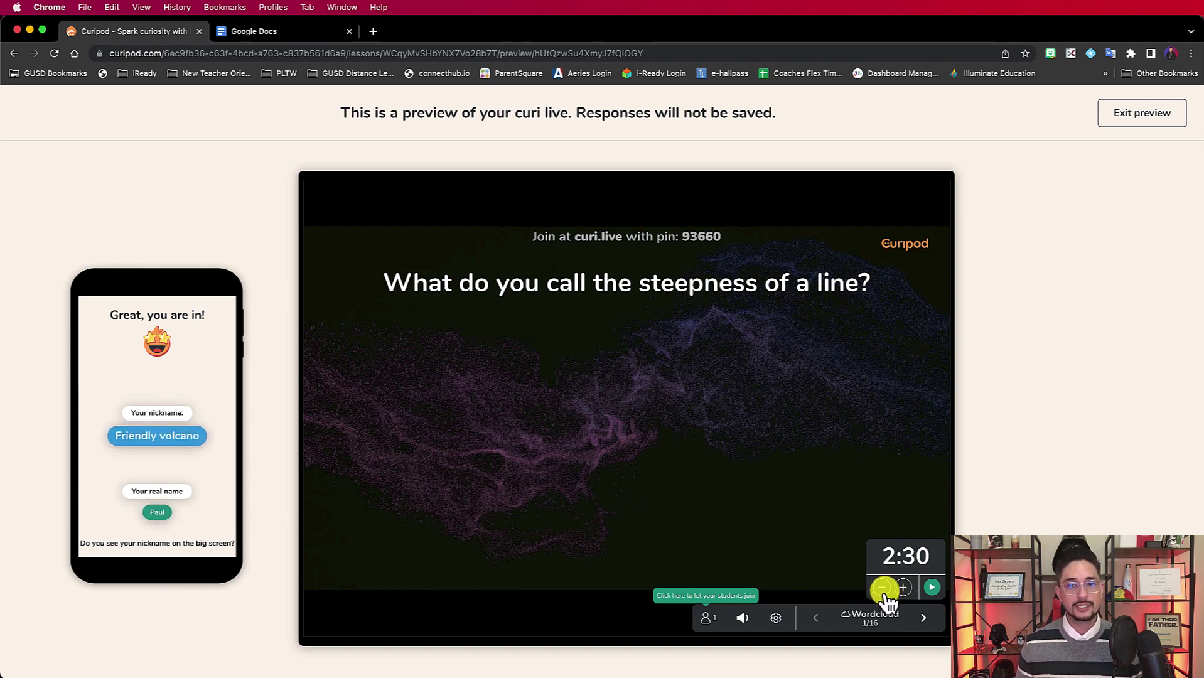
click(881, 589)
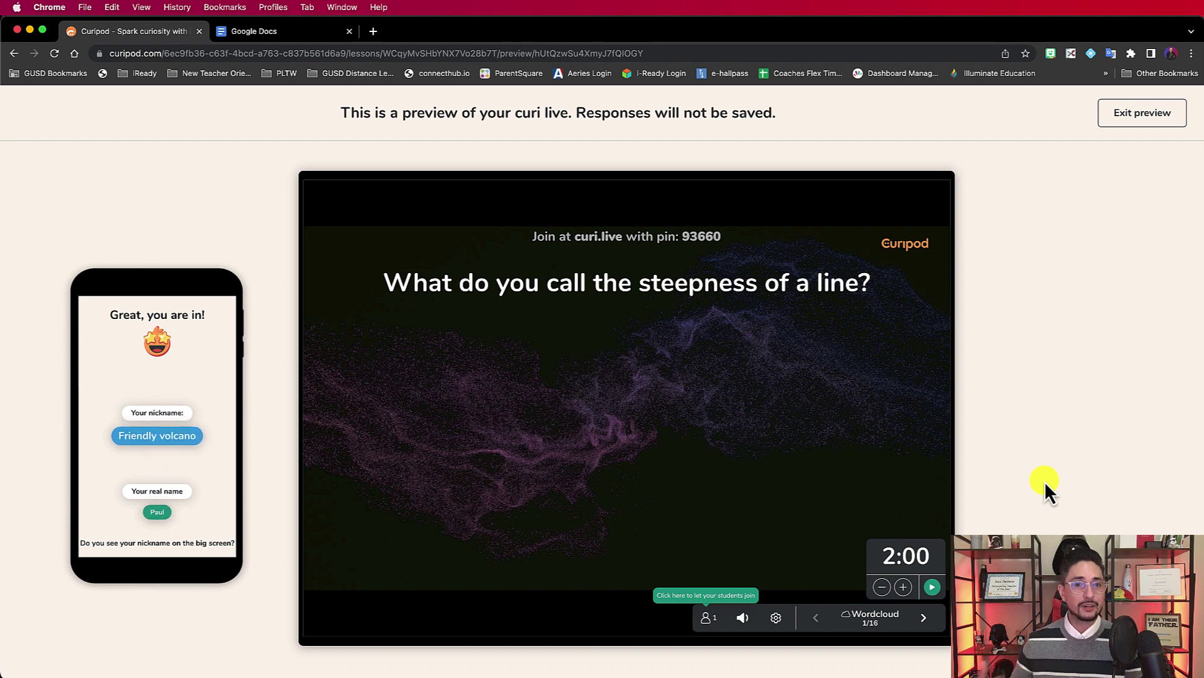
Step: Check the join panel and presentation settings, then start the 2:00 answer countdown
click(709, 620)
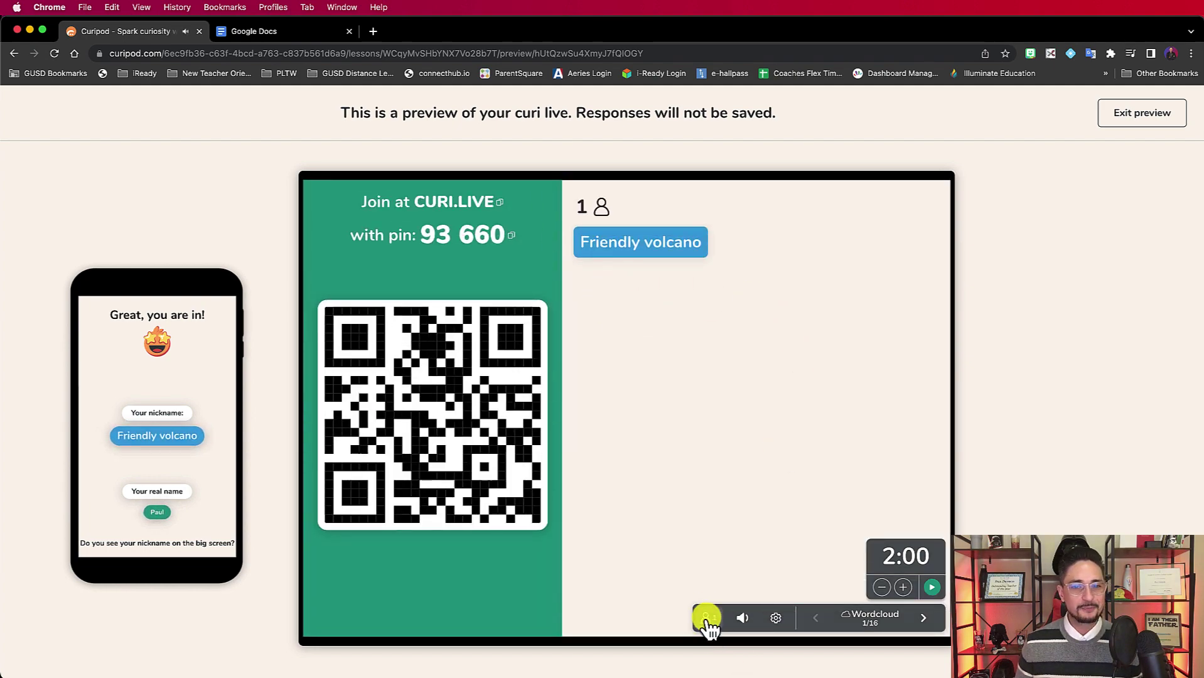
click(707, 621)
mouse_move(745, 621)
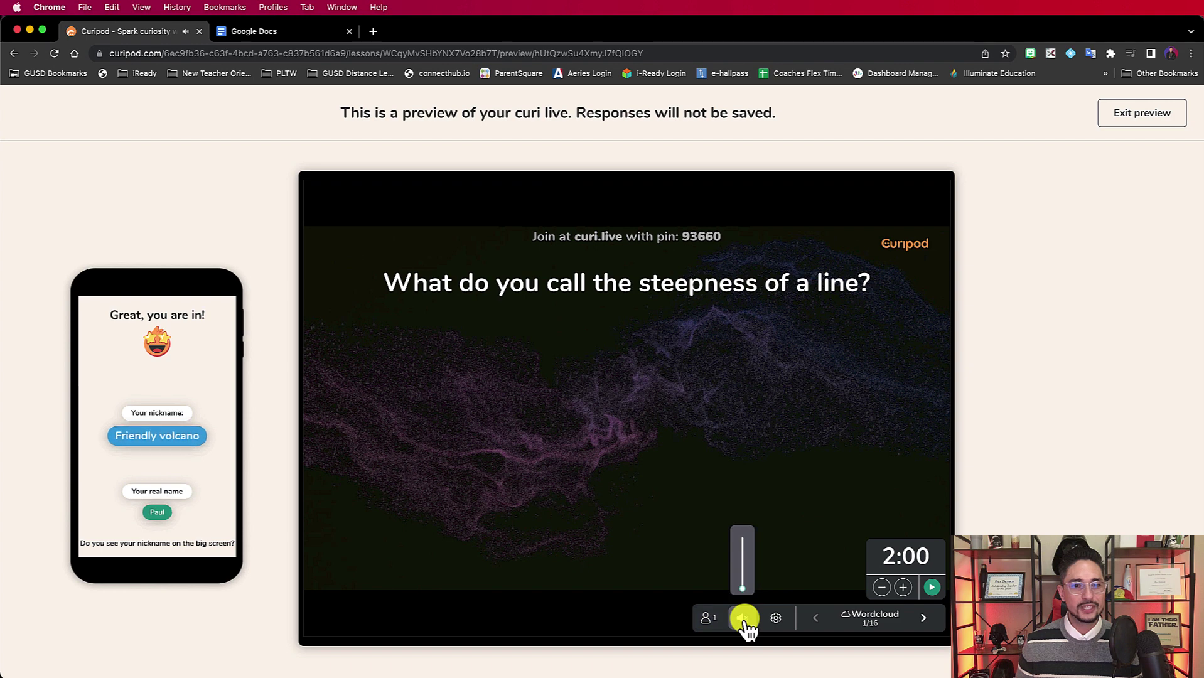
click(776, 620)
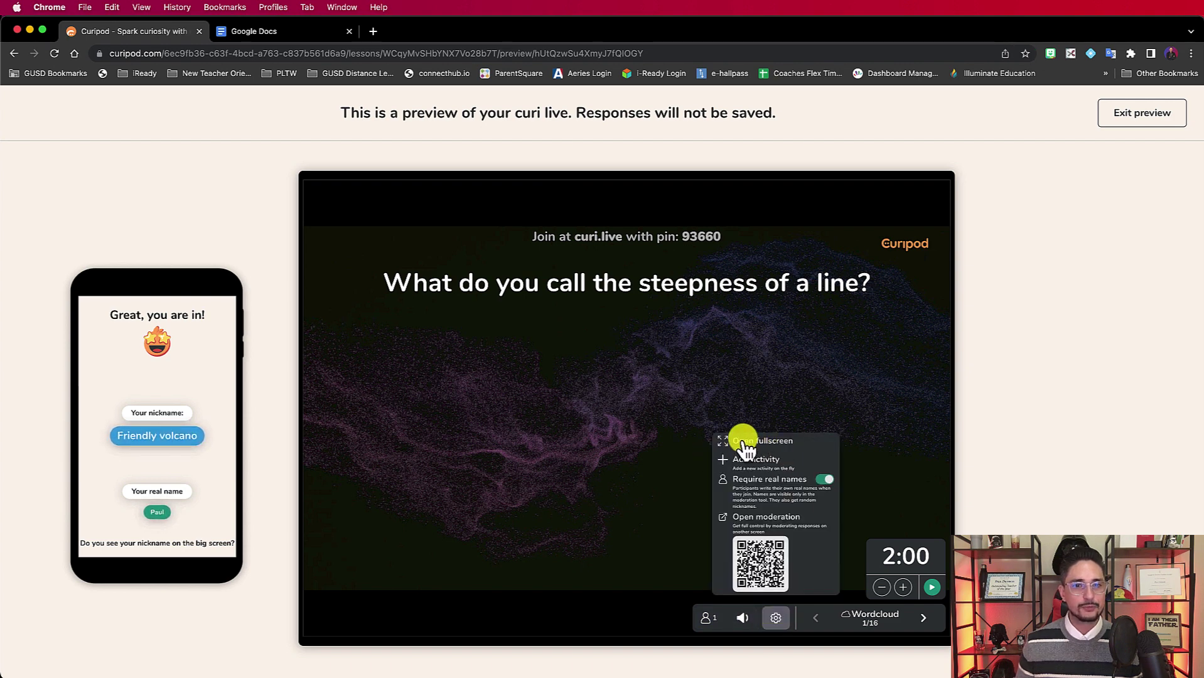
click(783, 623)
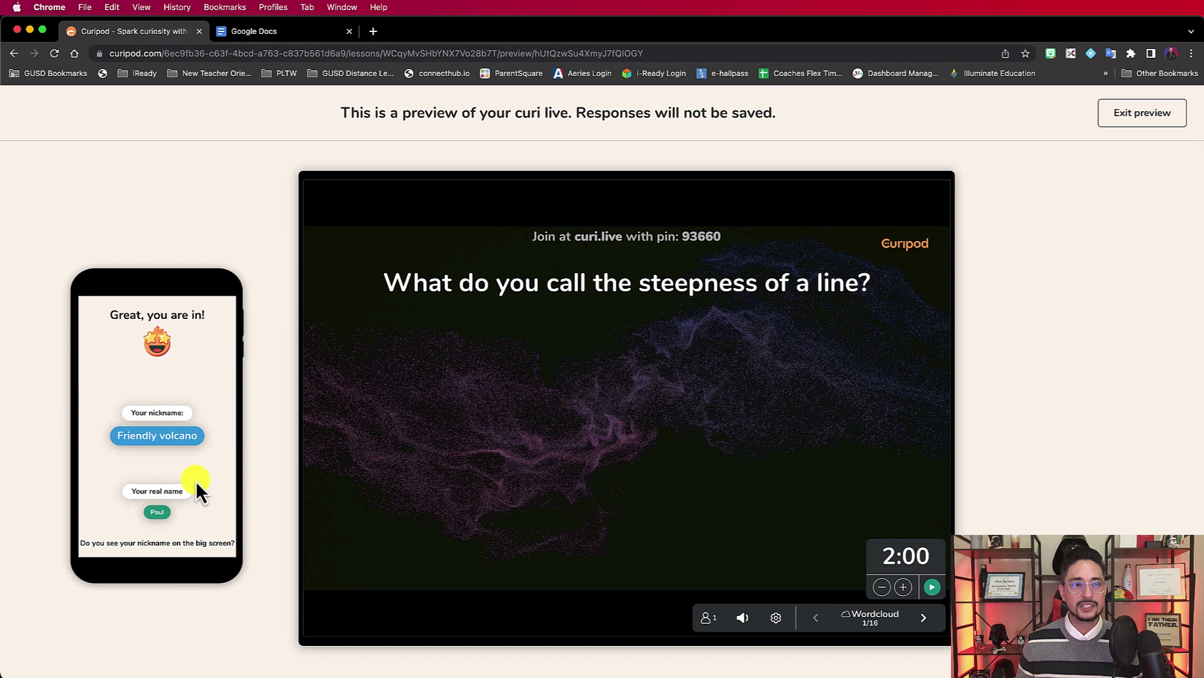
click(934, 594)
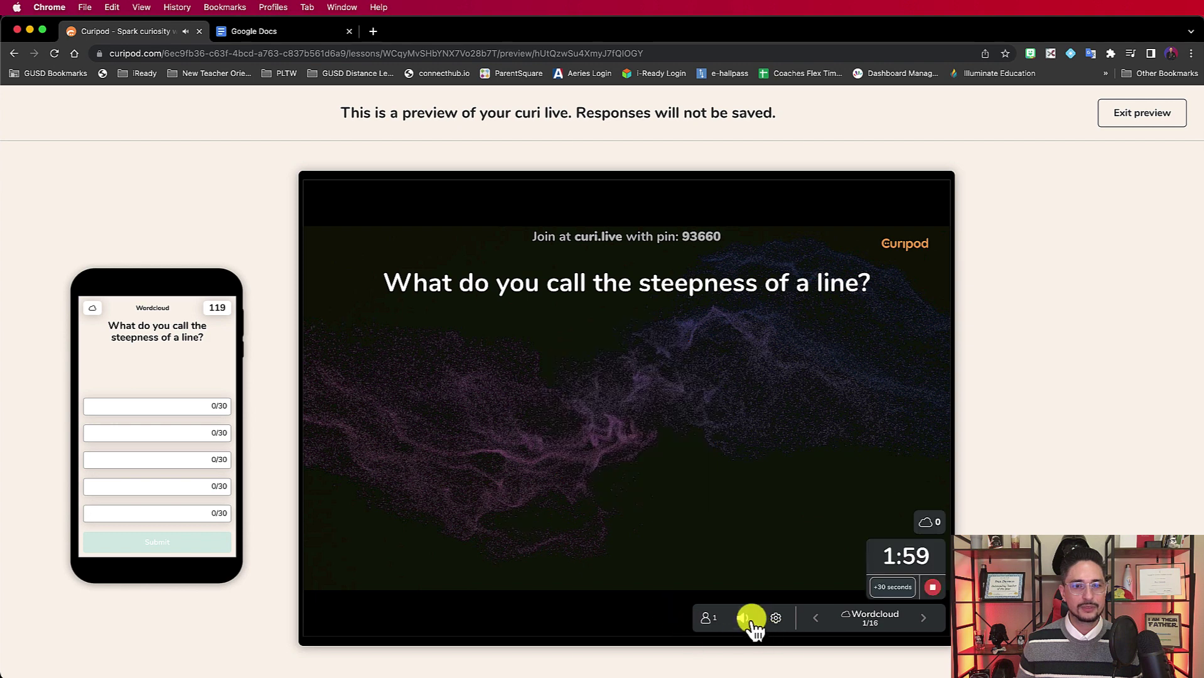
Step: Enter Steepness as the first word-cloud answer on the preview phone
mouse_move(744, 616)
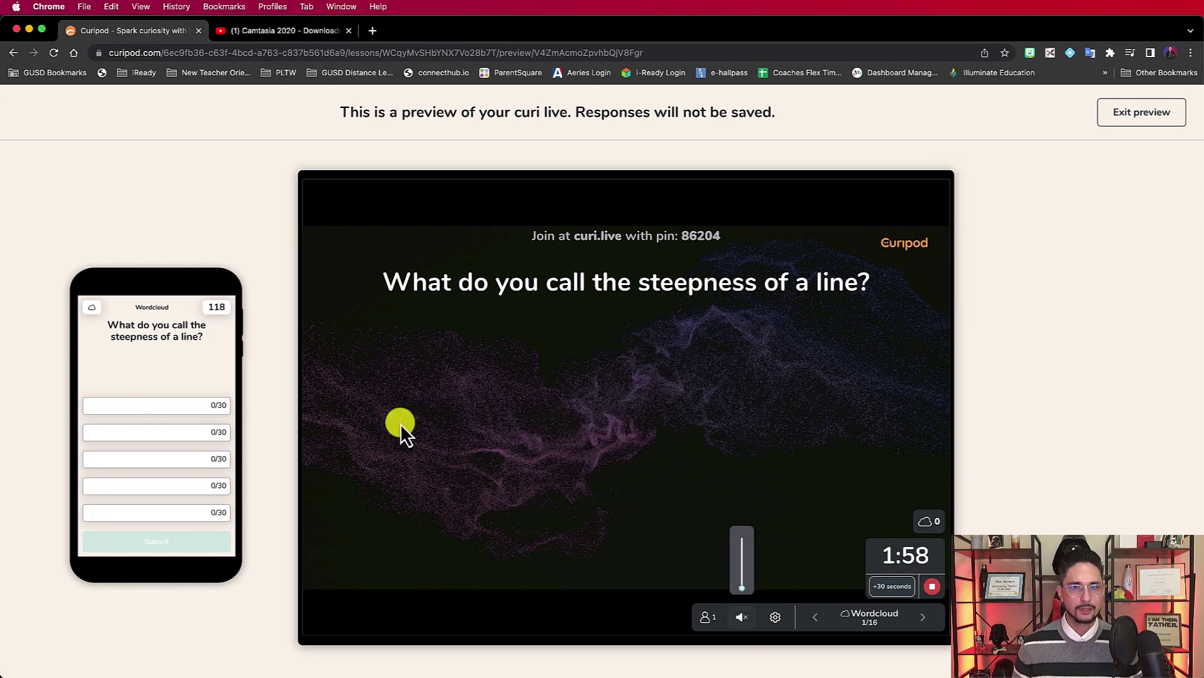
click(172, 411)
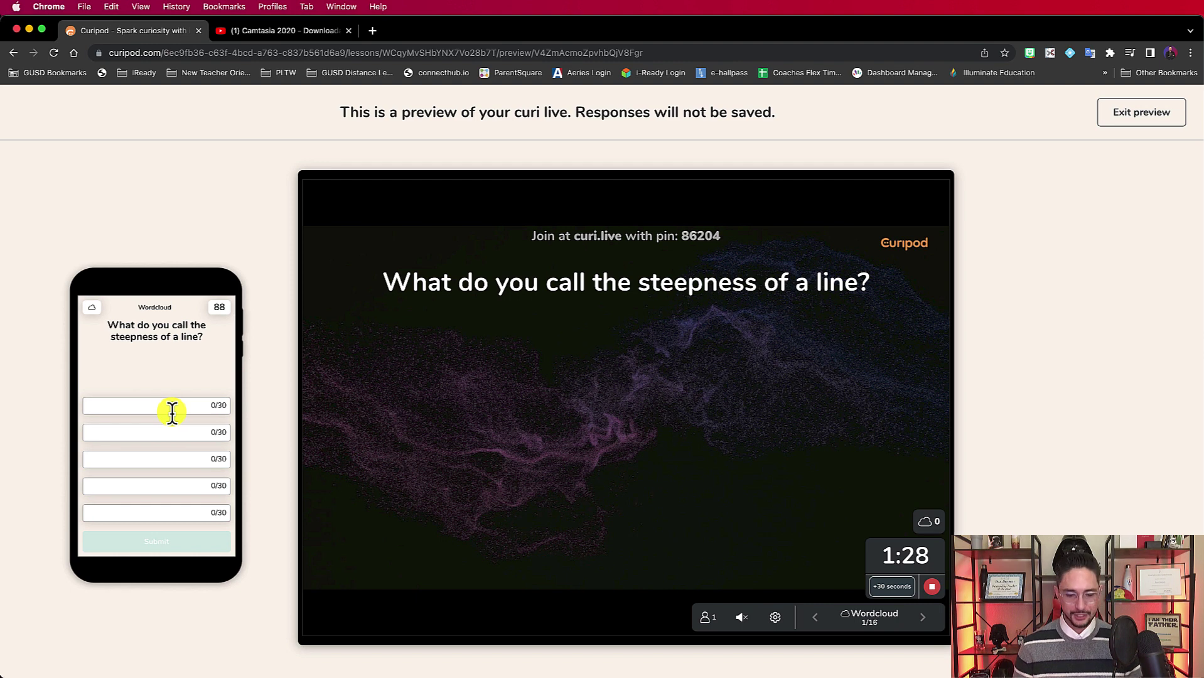
text(s)
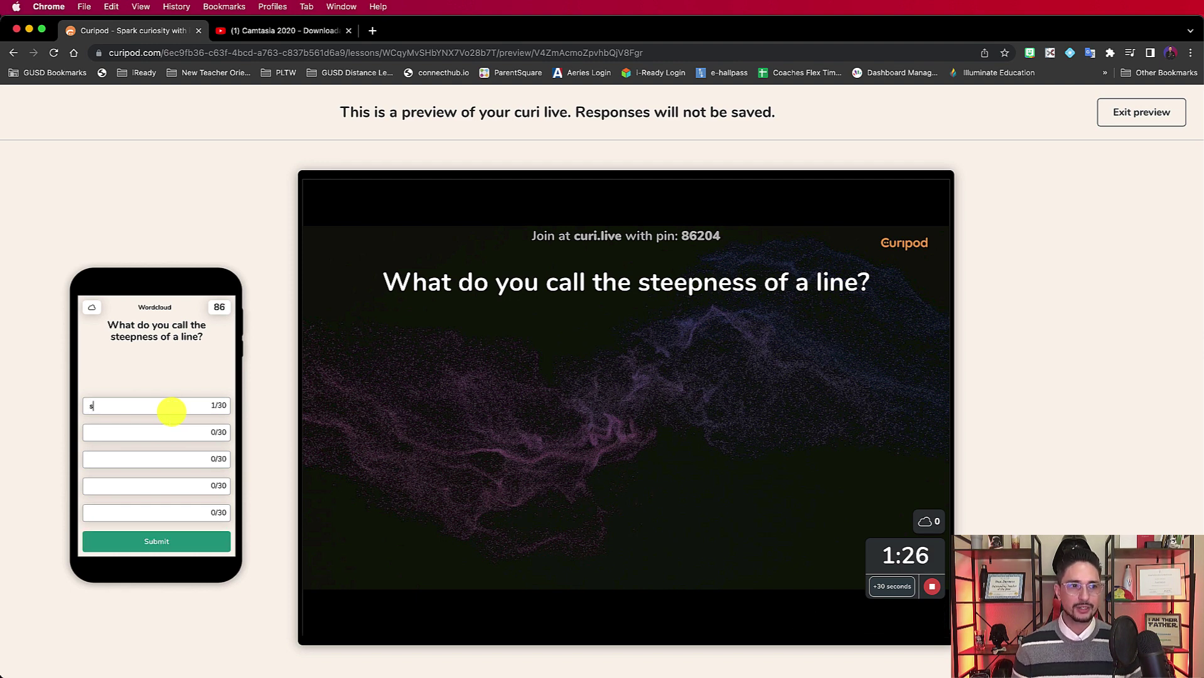
key(BackSpace)
text(Stee)
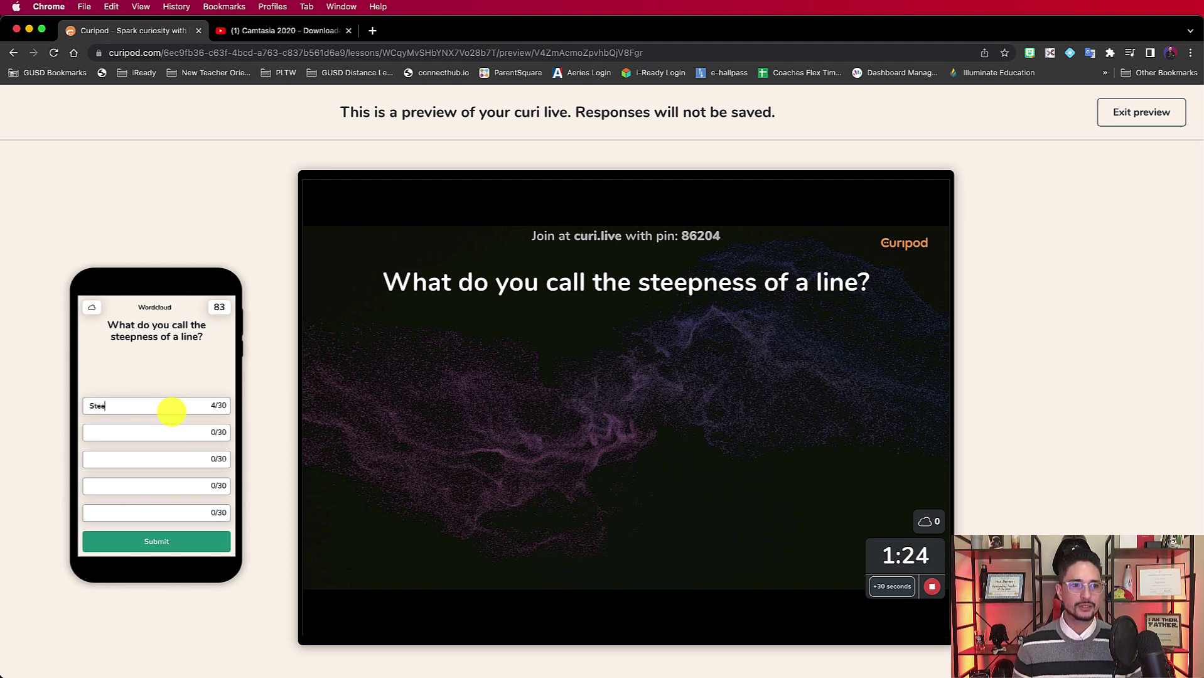
text(pness)
key(Tab)
Step: Fill the remaining four answers with Steep, HEIGHT, Slope and NOOBS!
text(slo)
key(BackSpace)
key(BackSpace)
key(BackSpace)
text(S)
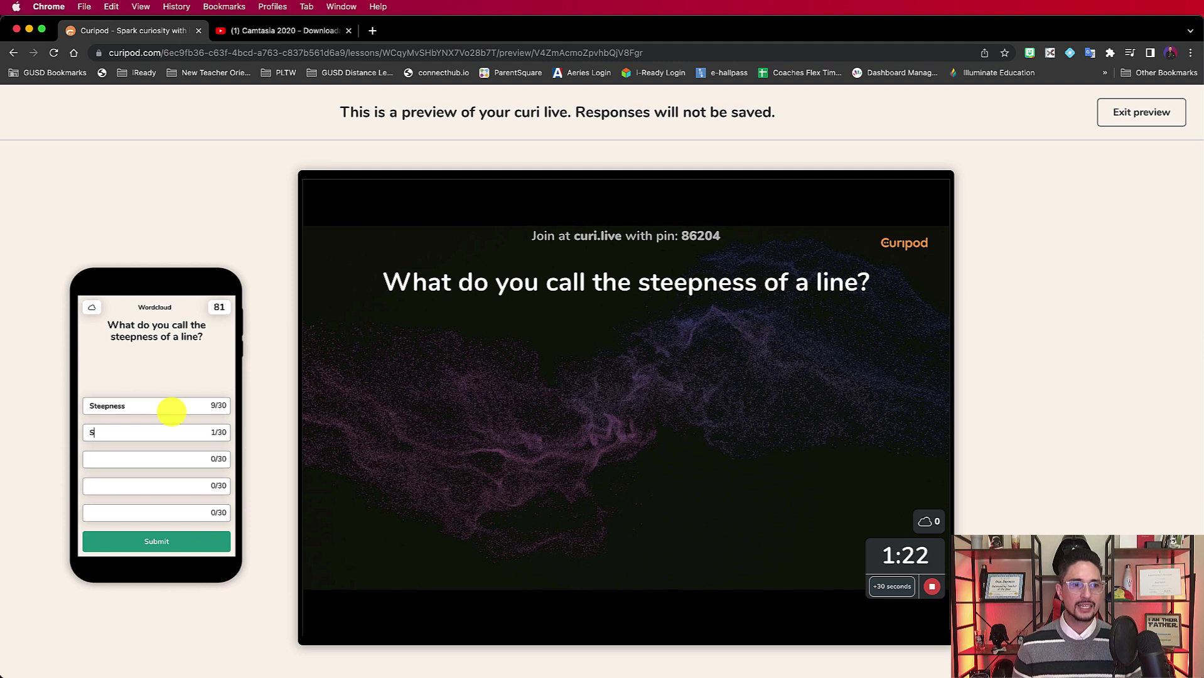
text(teep)
key(Tab)
text(HEIGHT)
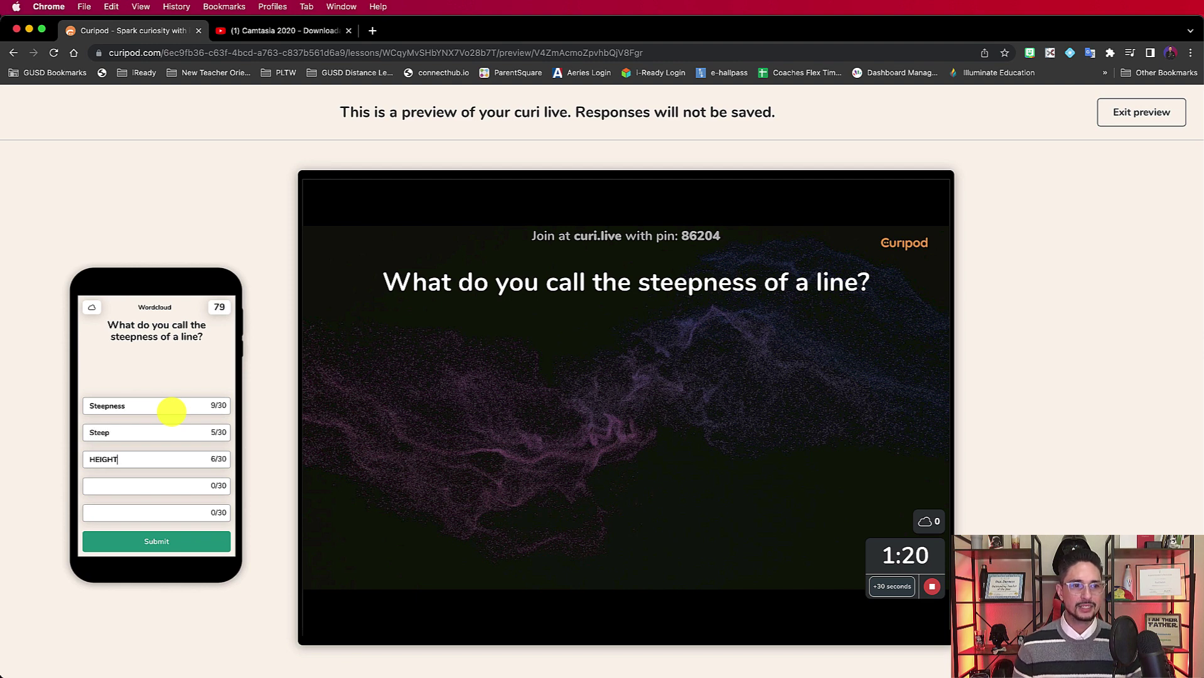
key(Tab)
text(Slope)
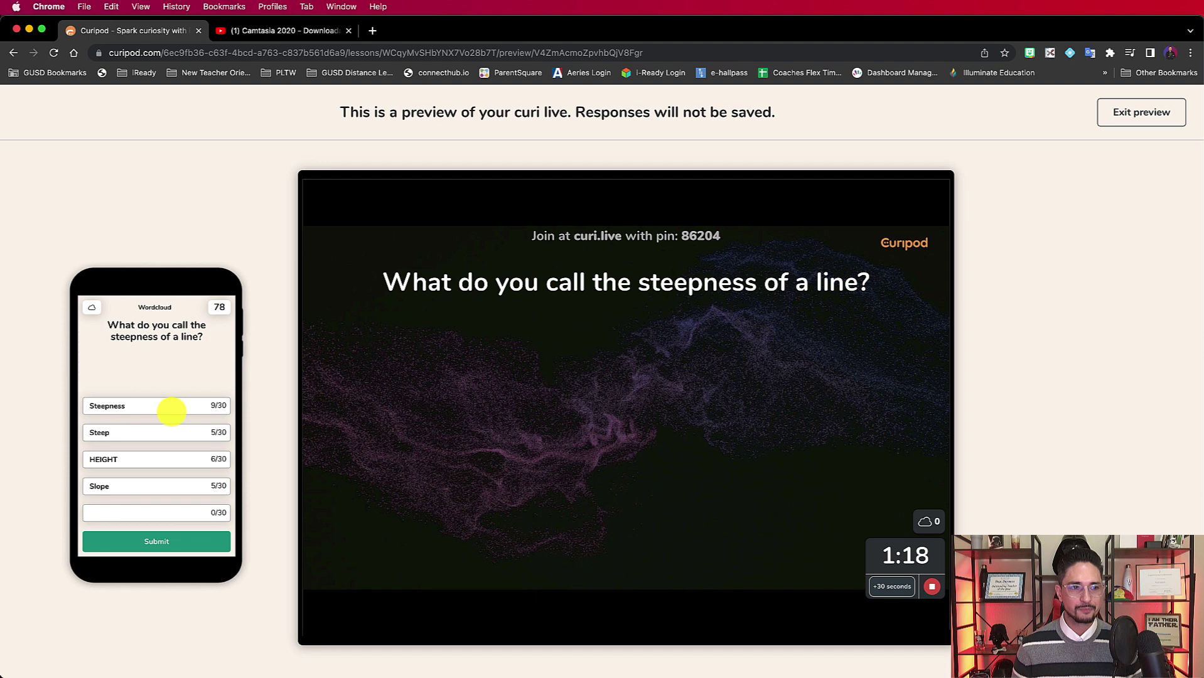
key(Tab)
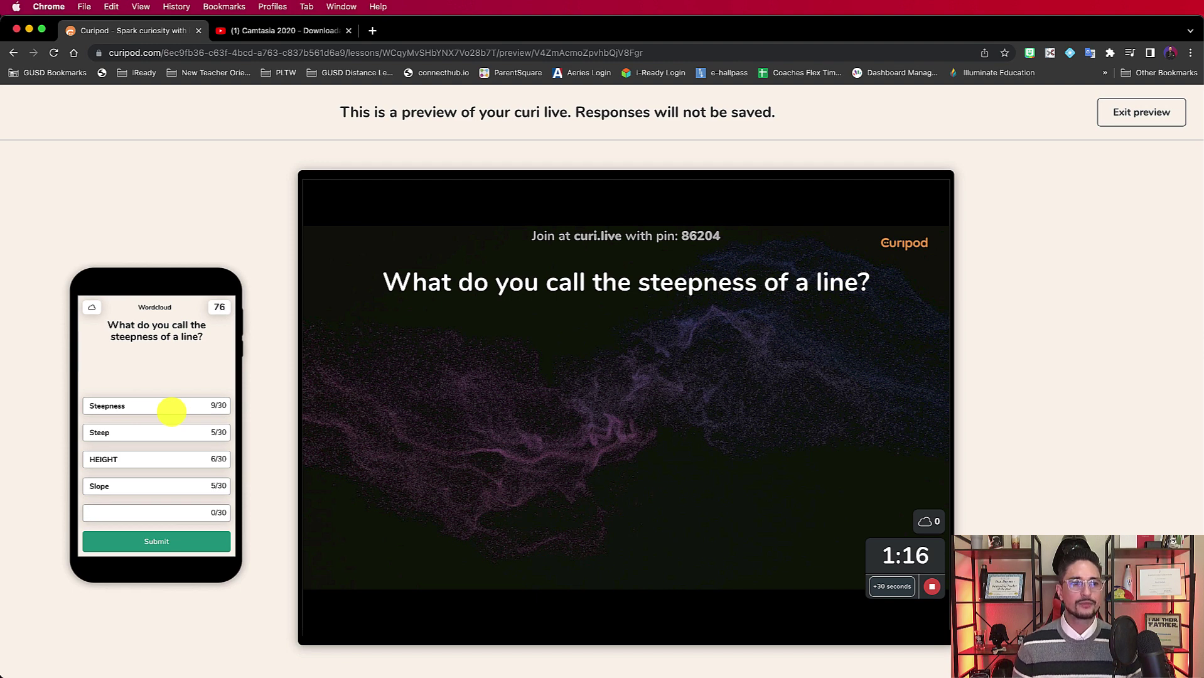
text(NOOBS!)
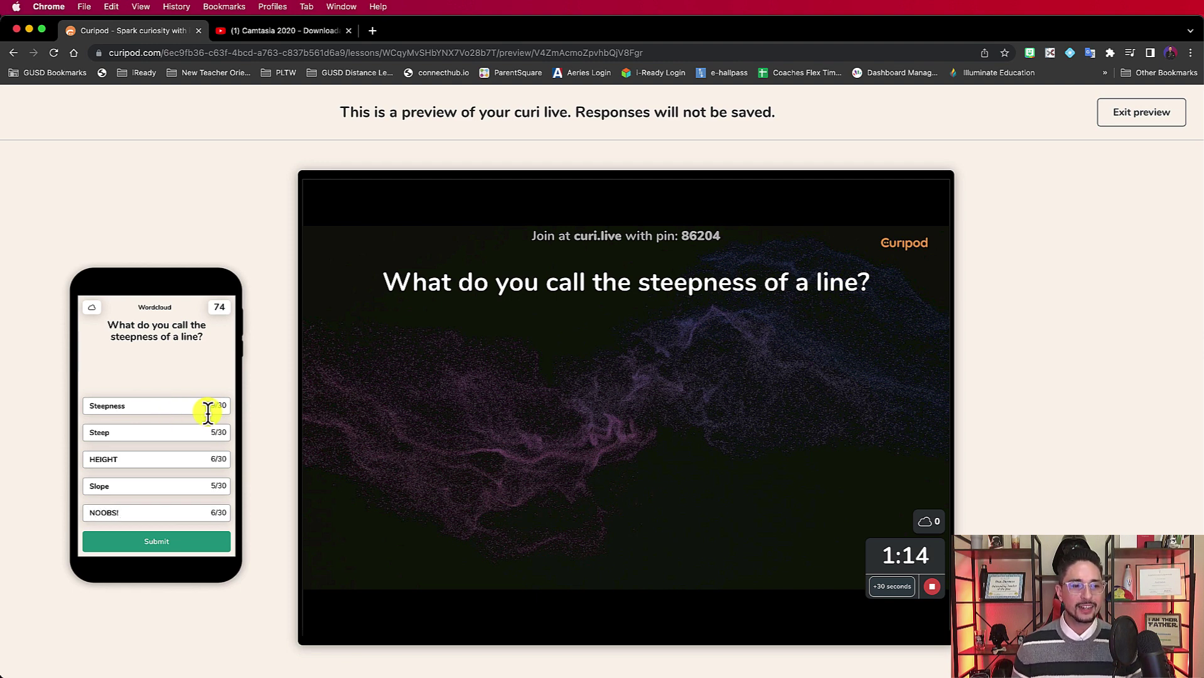
mouse_move(957, 527)
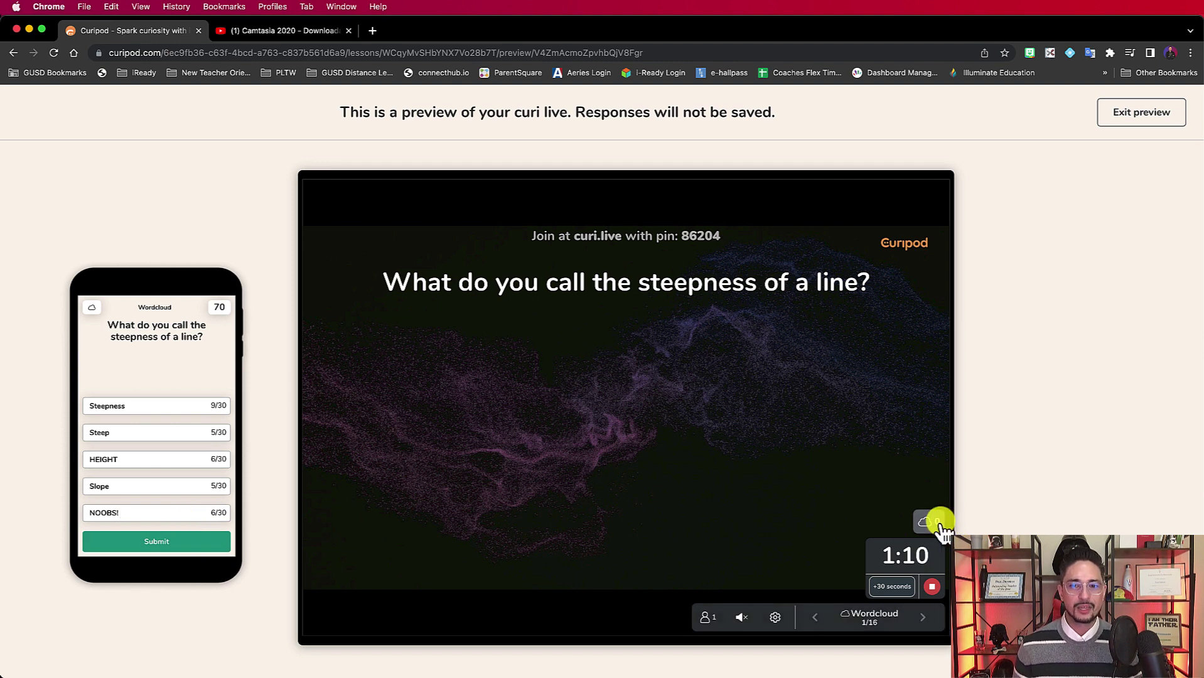
Step: Open the private moderation view from the settings gear in a Curimote window docked at the right
click(929, 523)
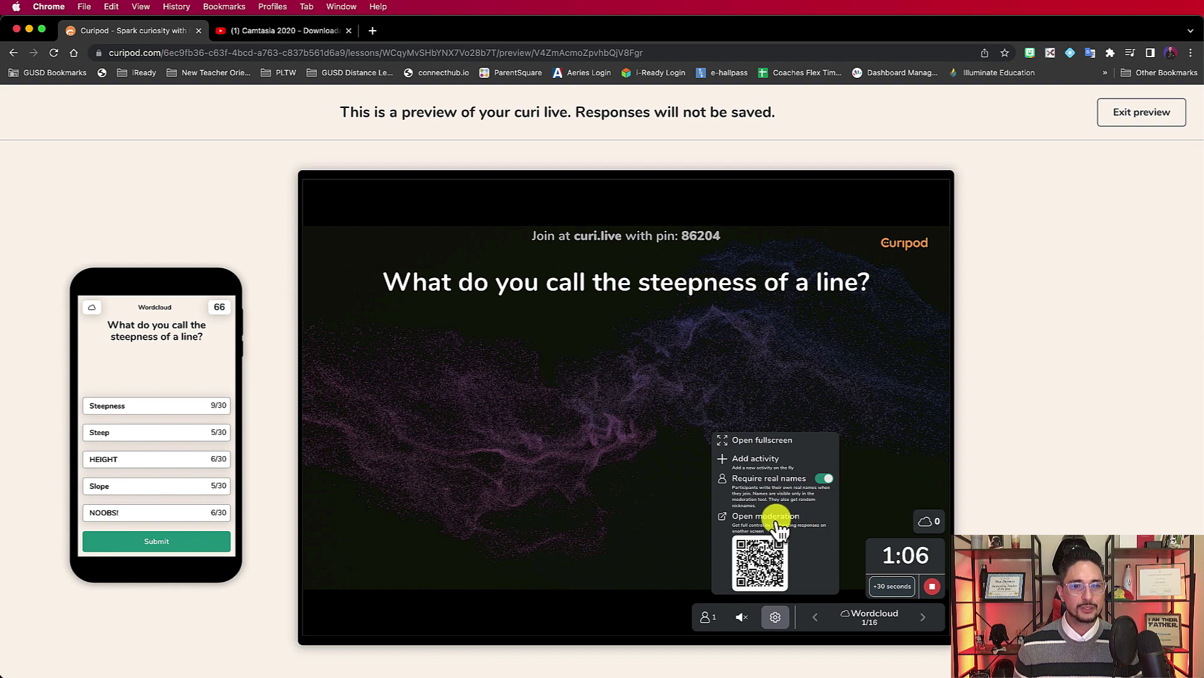
click(725, 517)
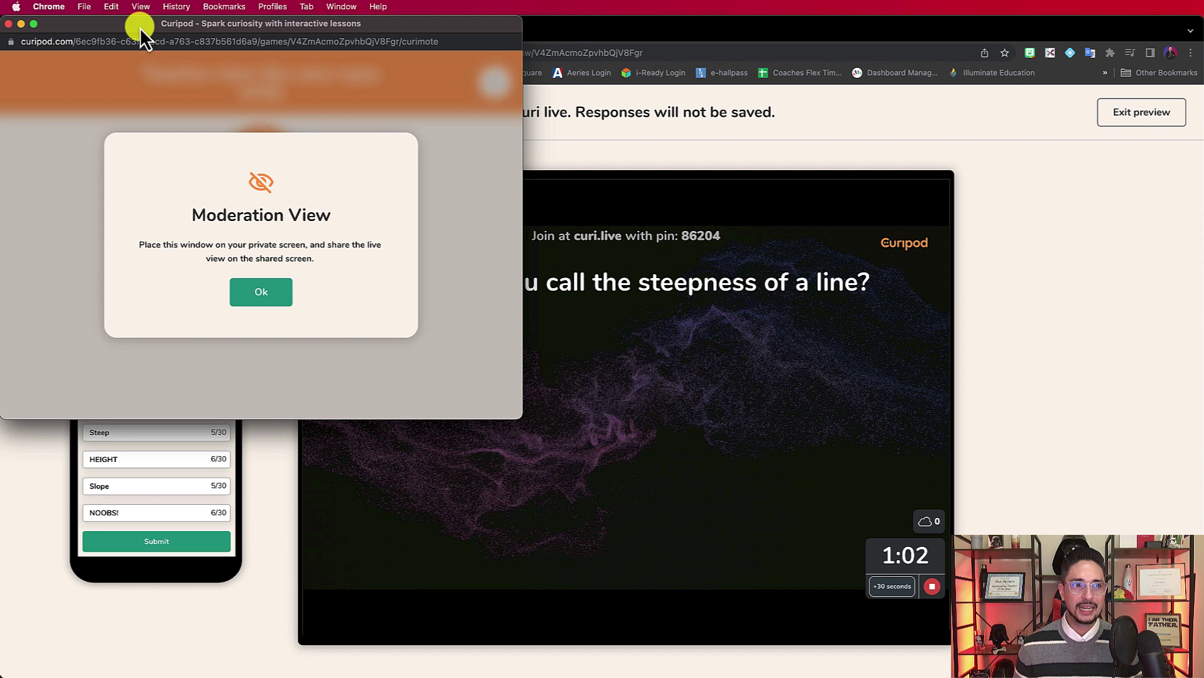
drag(140, 27, 809, 96)
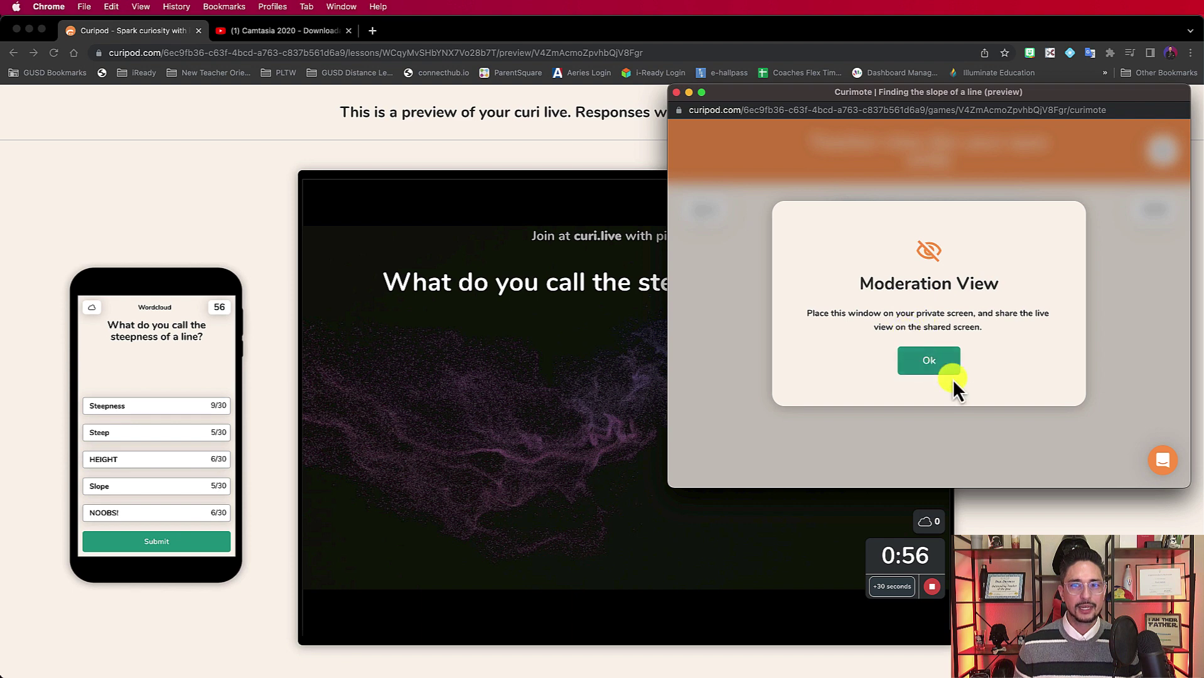
click(928, 369)
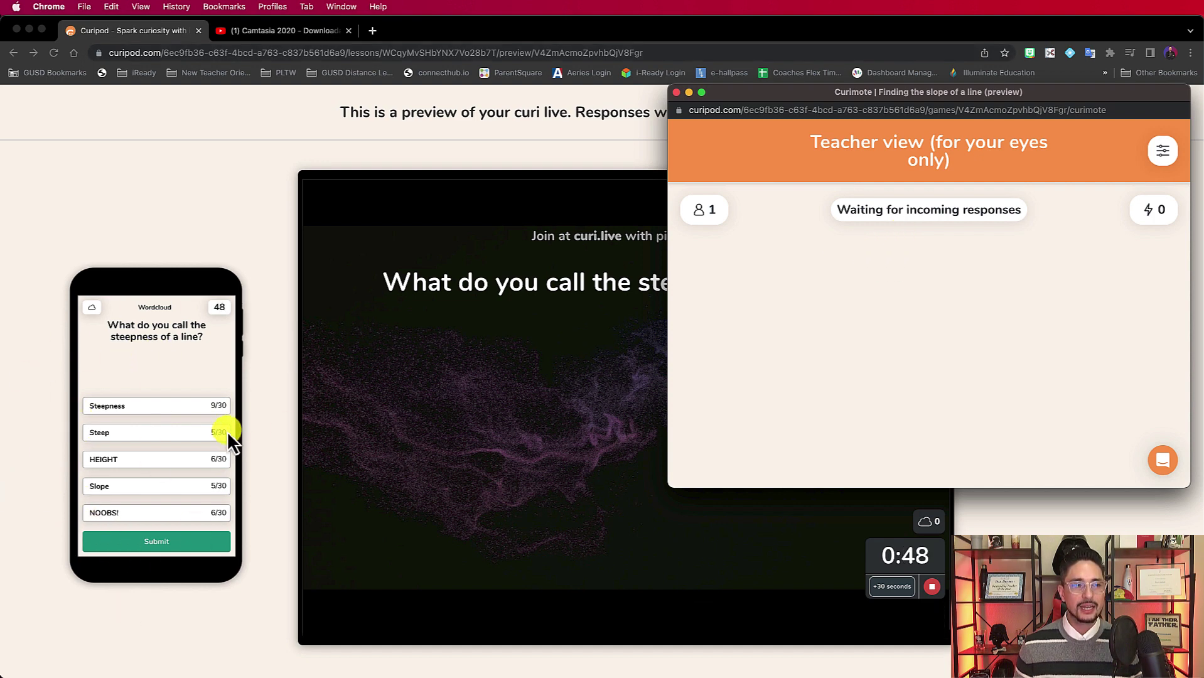
Step: Submit the five word-cloud answers from the phone and bring the moderation view forward
click(168, 543)
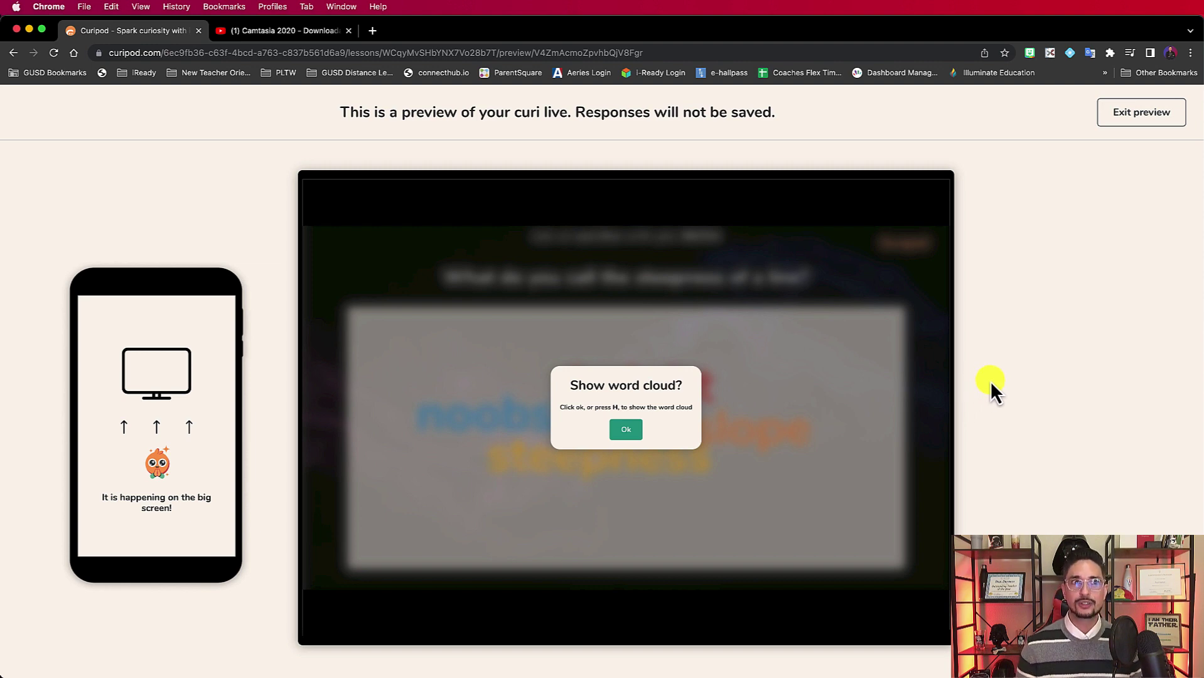
key(ctrl+Up)
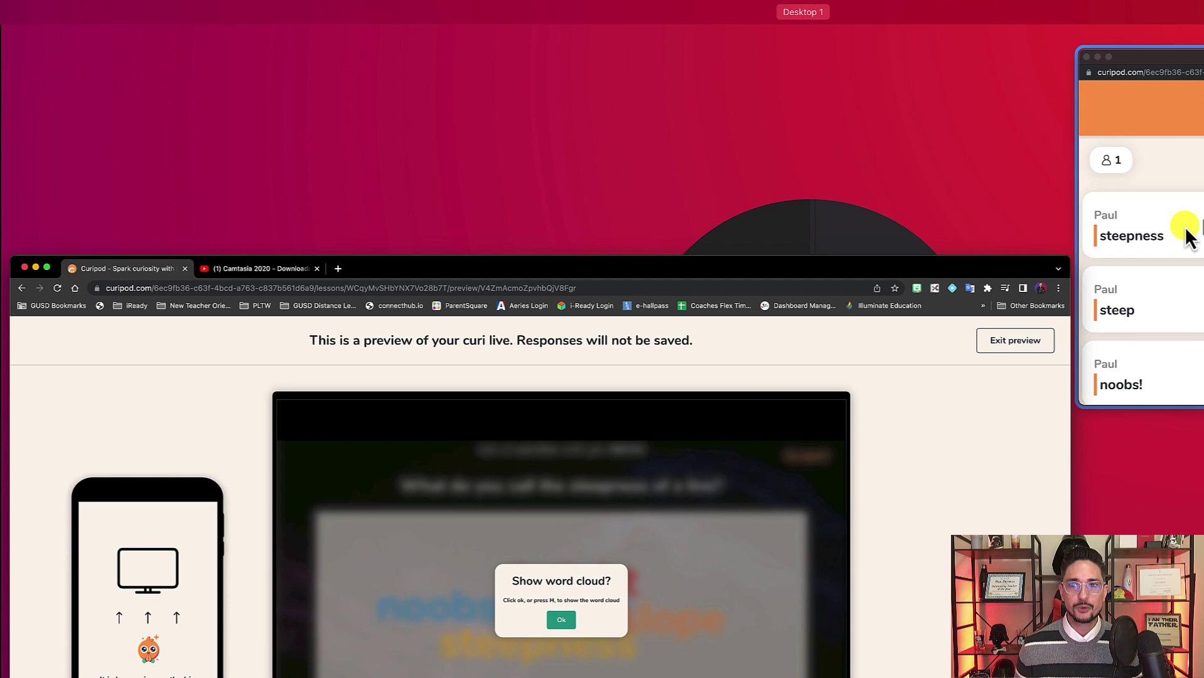
click(1185, 226)
scroll(735, 276, down, 1)
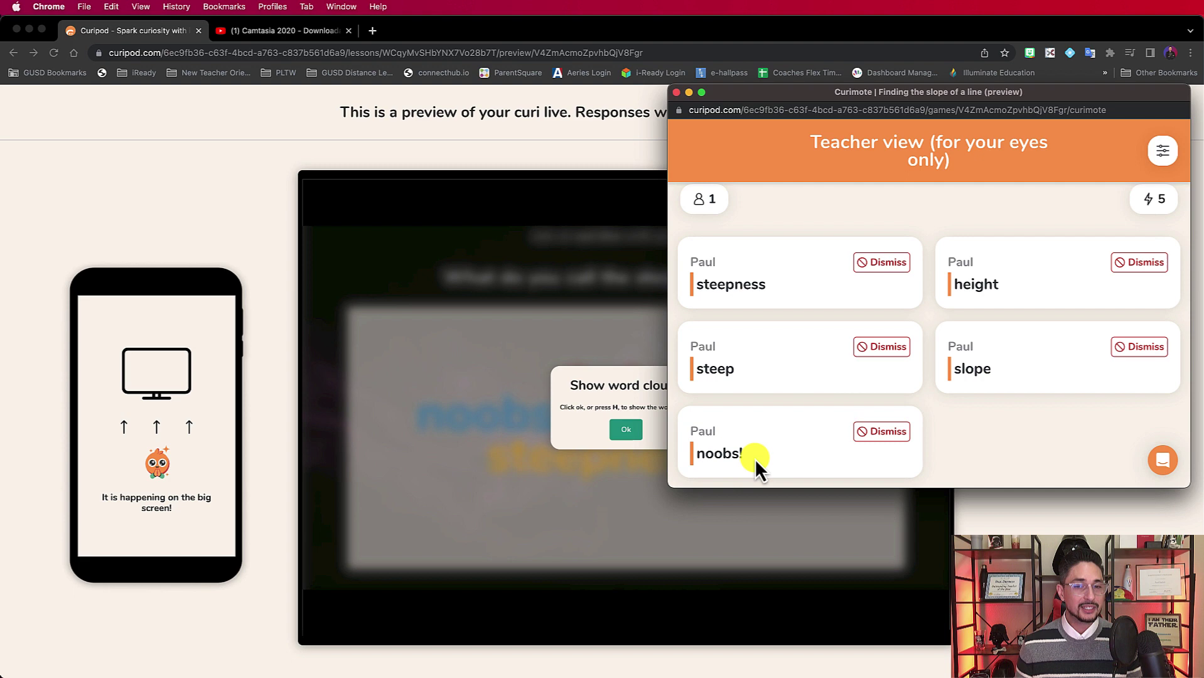
Step: Dismiss the 'noobs!' response and reveal the word cloud: height, steep, slope, steepness
click(882, 435)
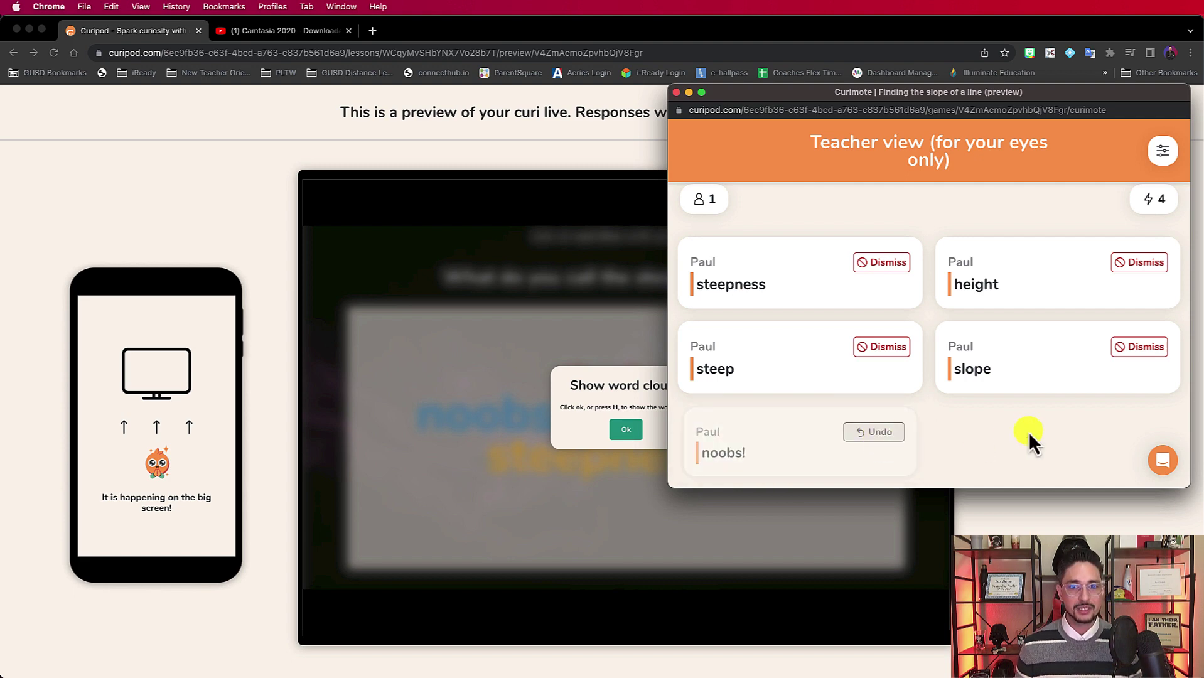
click(878, 436)
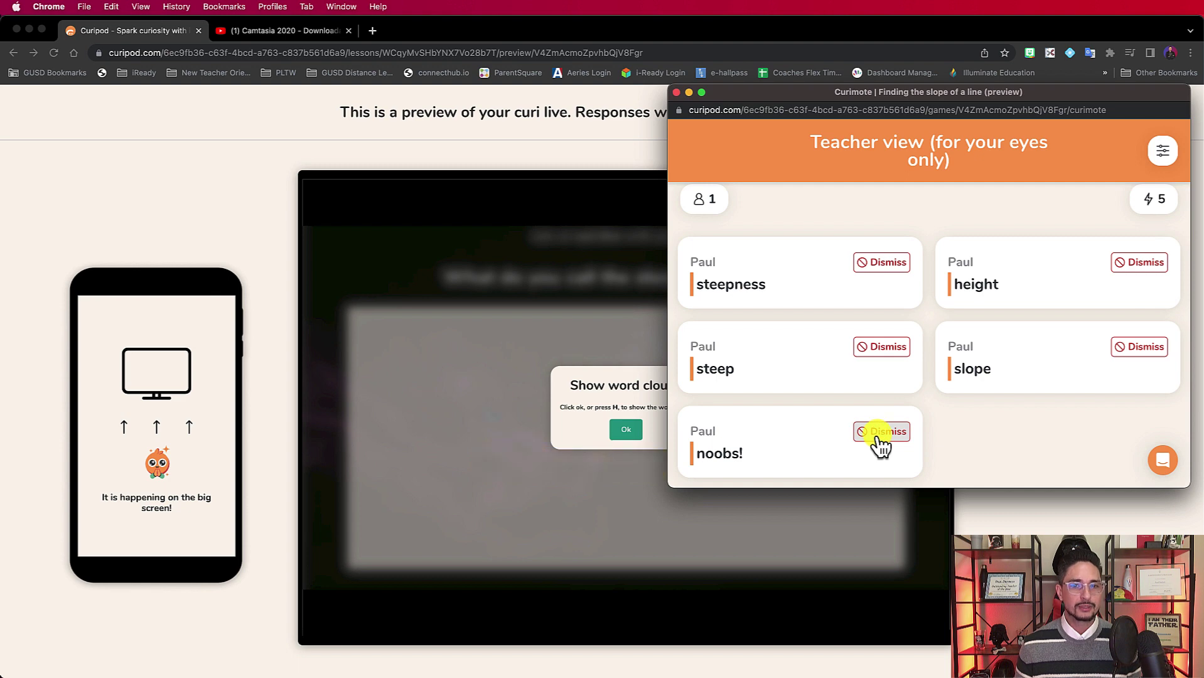
click(879, 437)
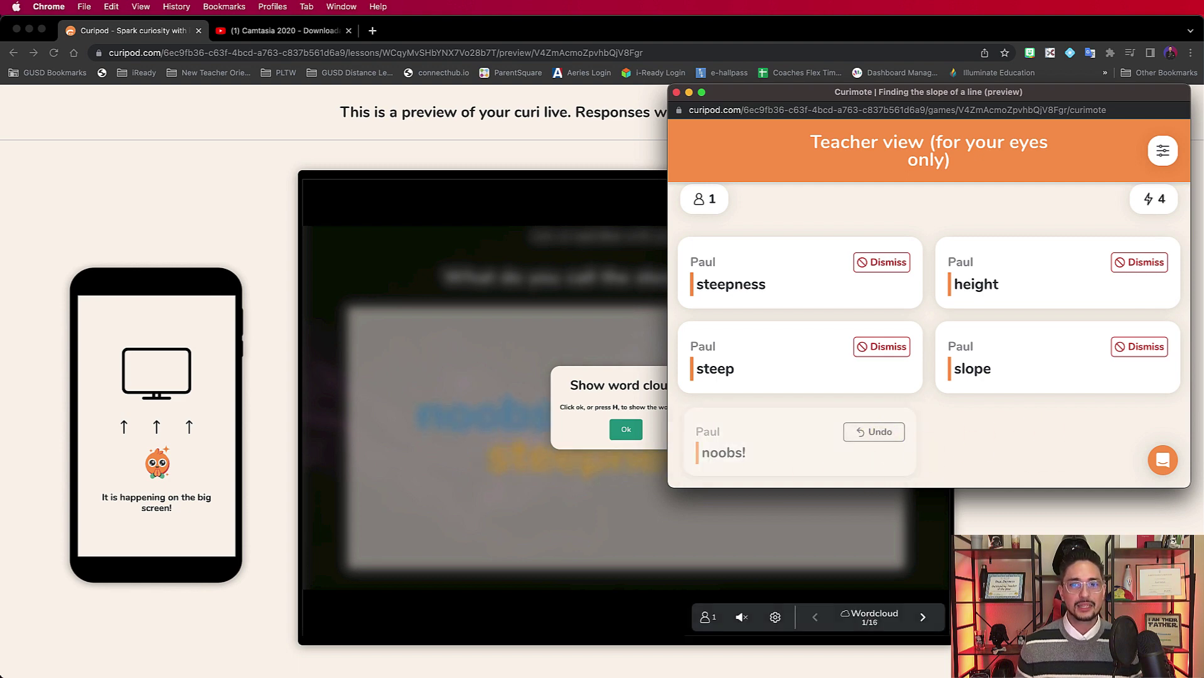
key(super+grave)
click(628, 433)
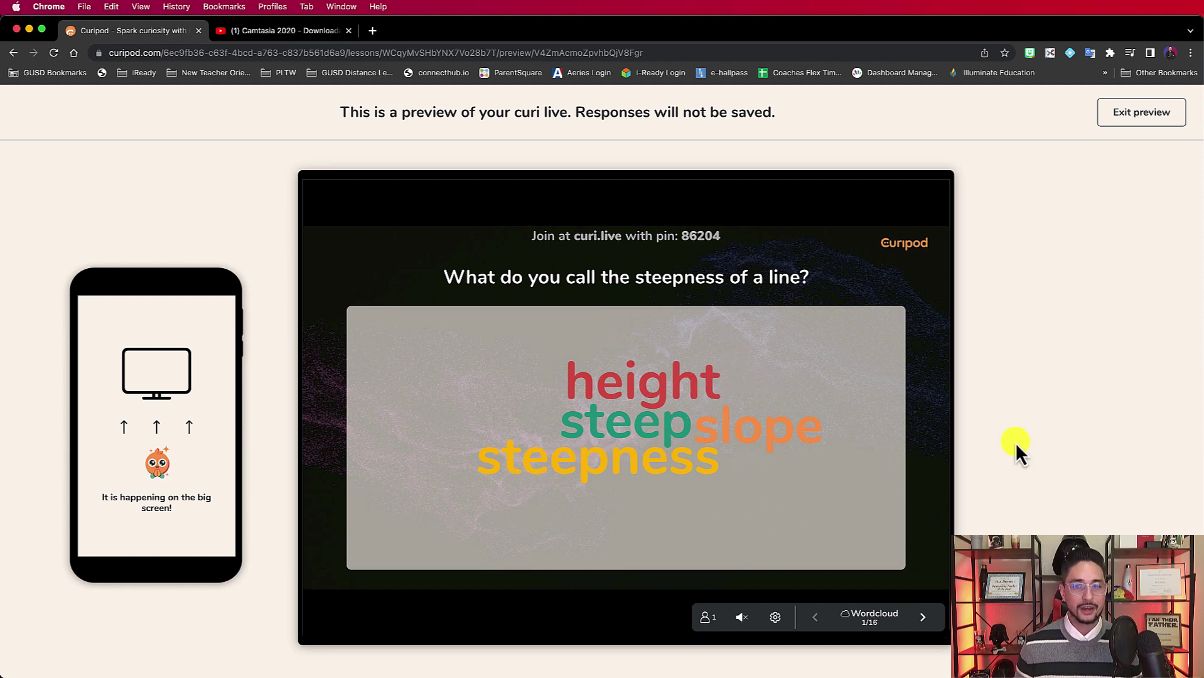
Step: Exit the preview and select slide 14, the poll on slope through (3, 7) and (-4, 5)
click(1136, 126)
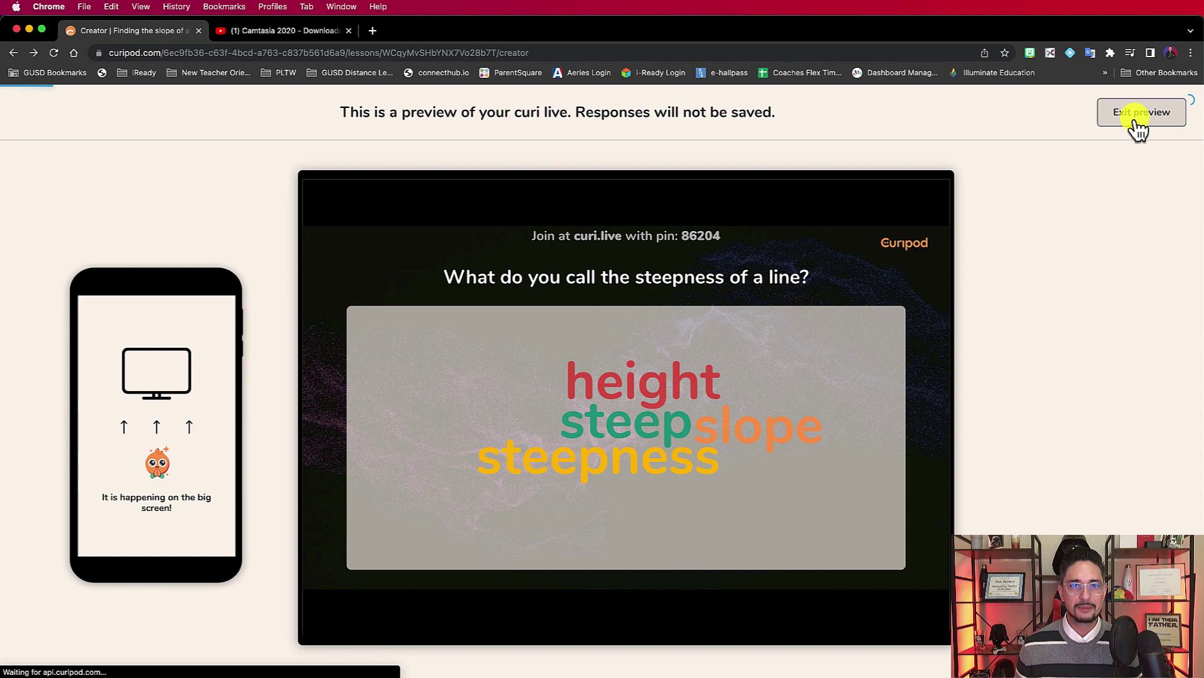
scroll(94, 439, down, 10)
click(99, 484)
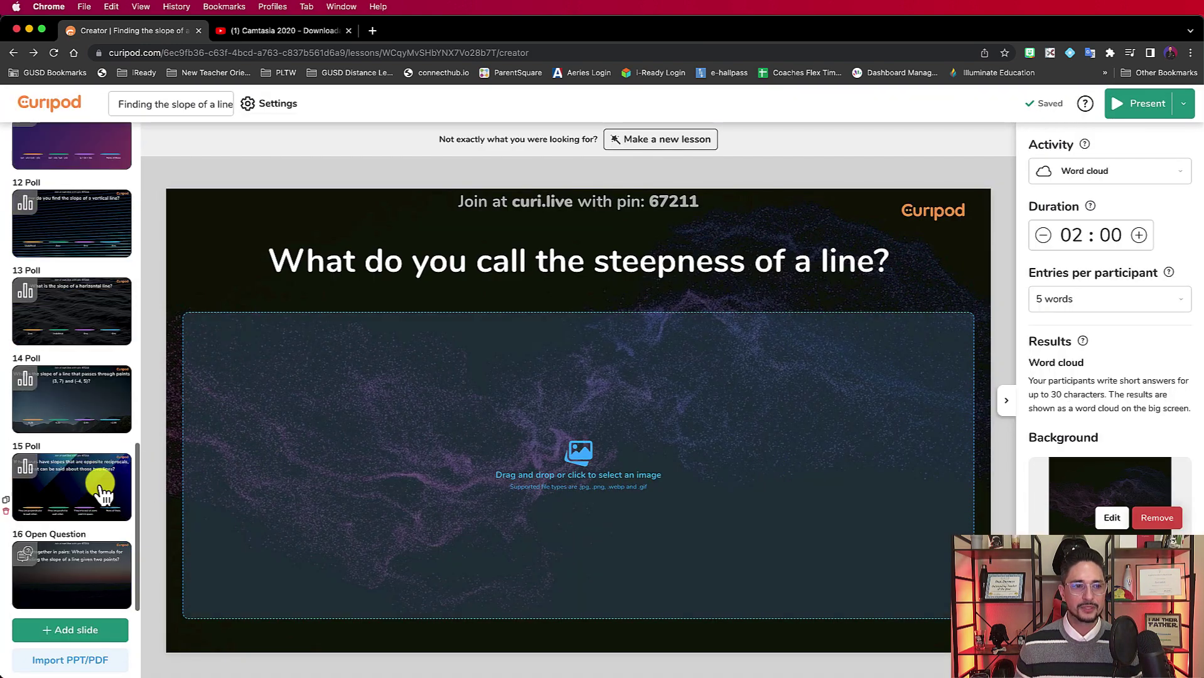